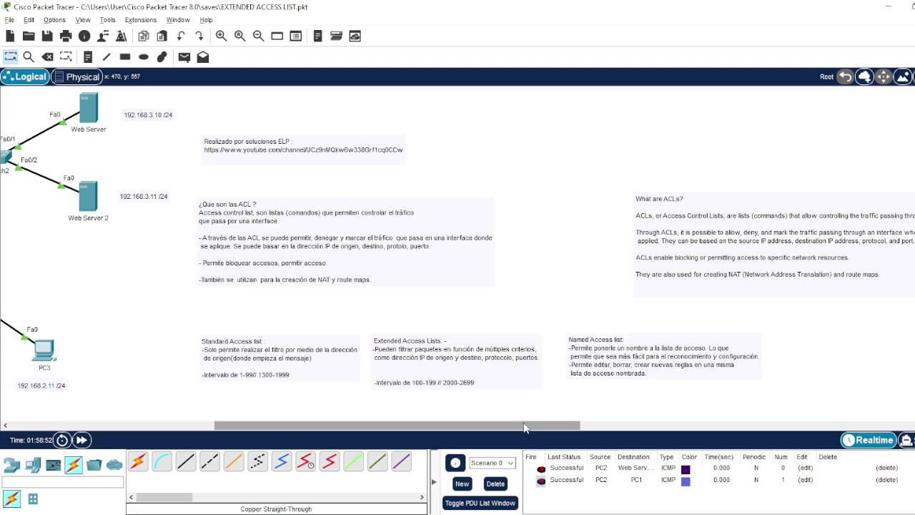
Open router R1's command line and enter privileged EXEC mode with the enable password
left_click_drag(525, 421, 191, 443)
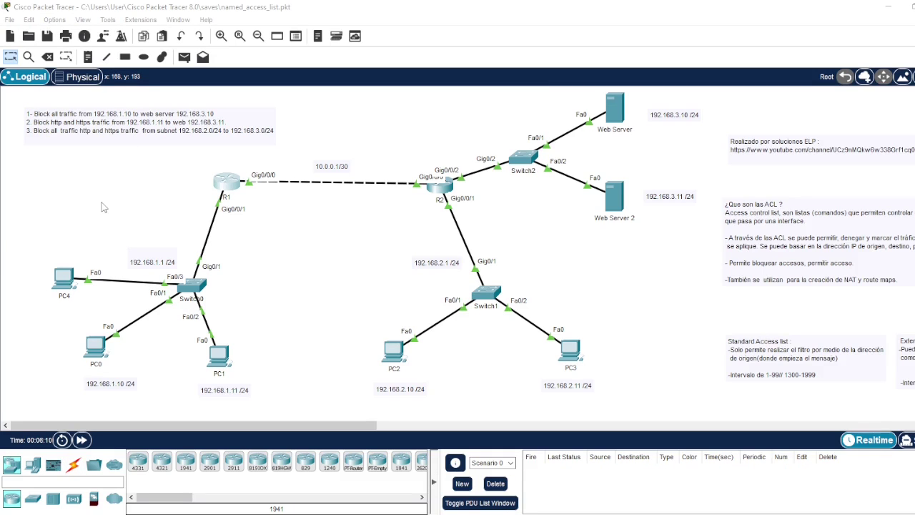
left_click(230, 182)
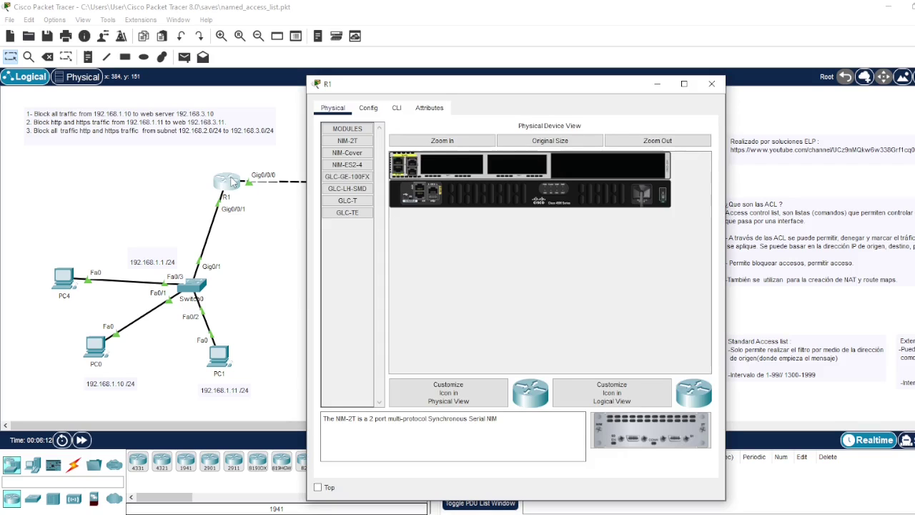
left_click(397, 107)
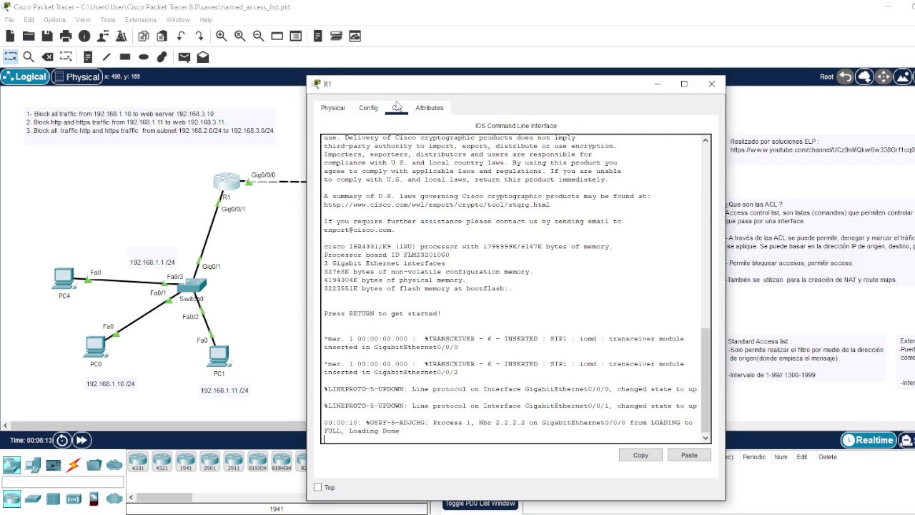
key("Return")
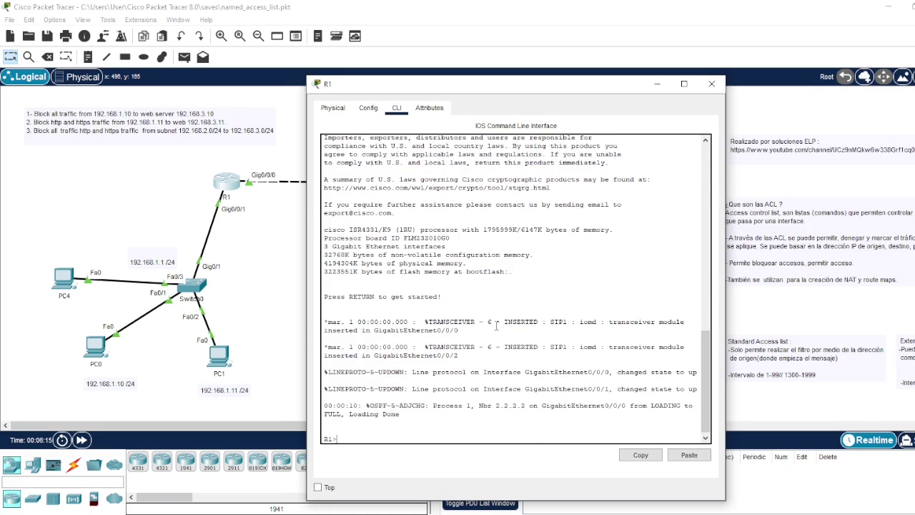
type("ena")
key("Return")
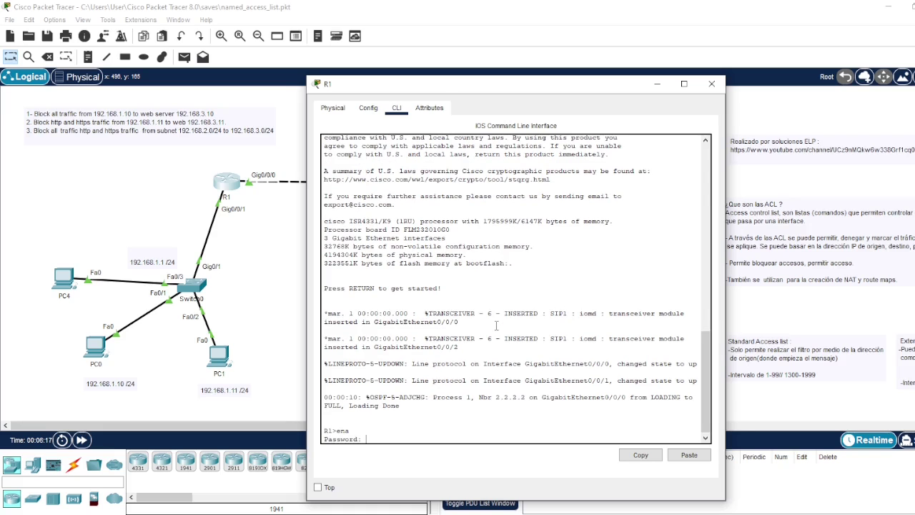
key("Return")
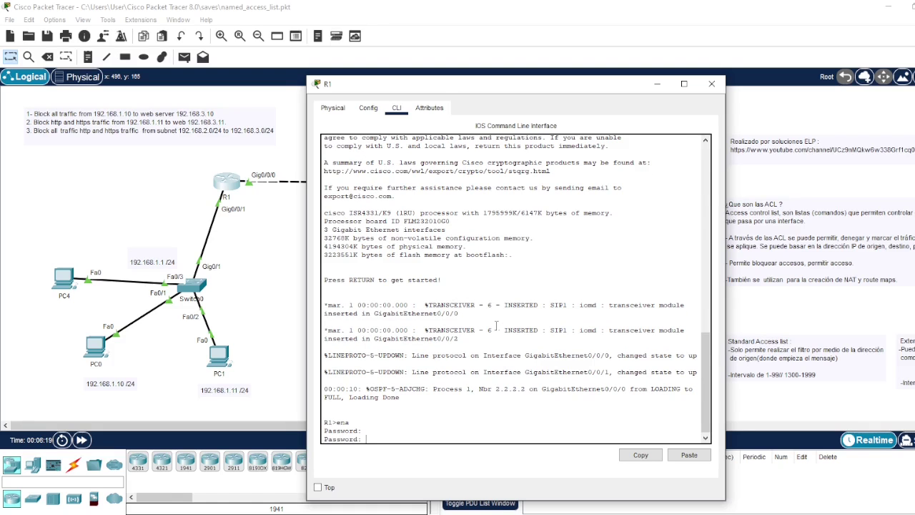
key("Return")
key("Return")
Display the access lists configured on R1
type("sh acc")
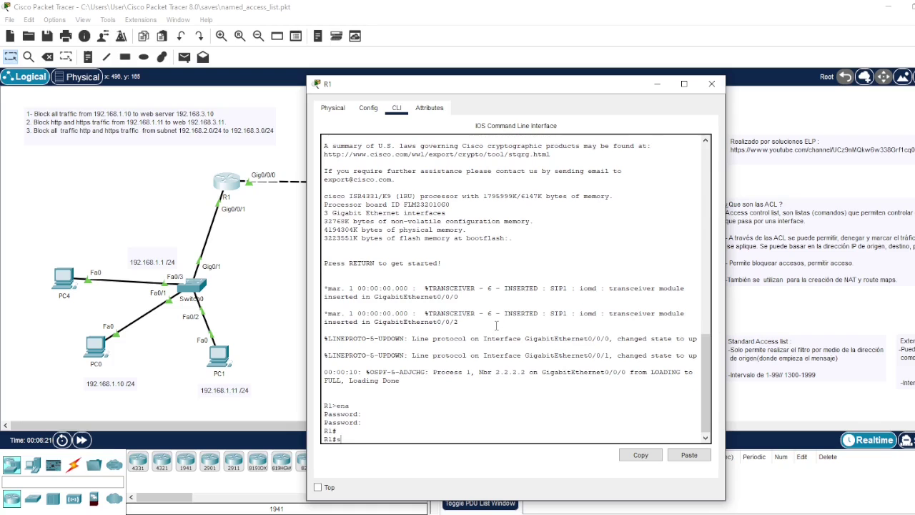
key("Tab")
key("Return")
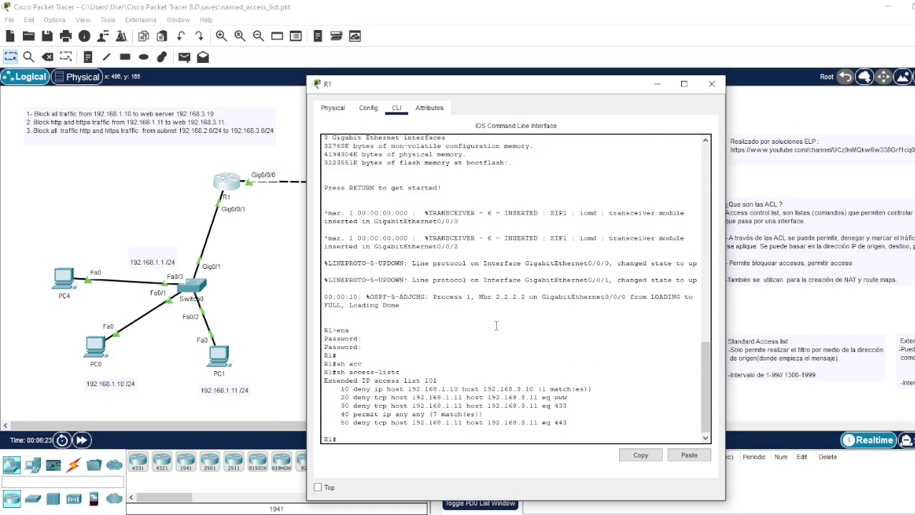
Enter global configuration mode on R1 and remove access list 101
key("Return")
key("Return")
type("conf t")
key("Return")
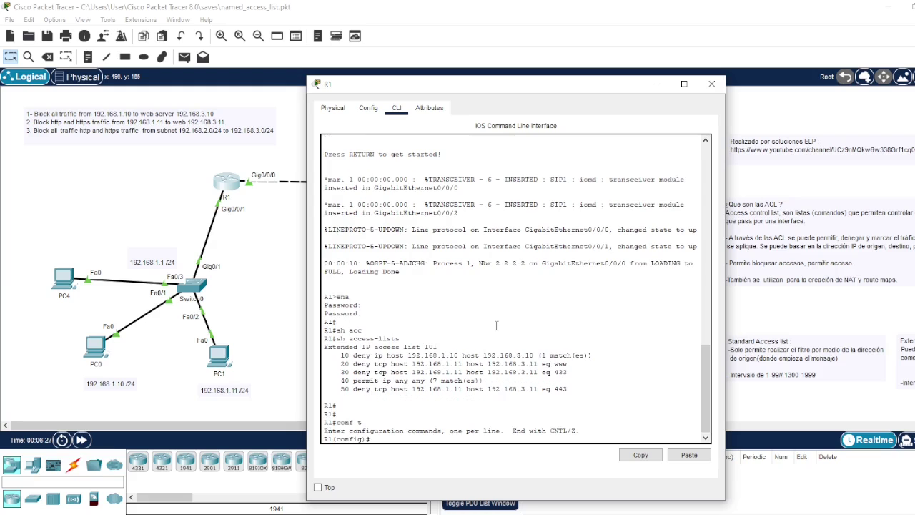
type("no acc")
key("Tab")
type("101")
key("Return")
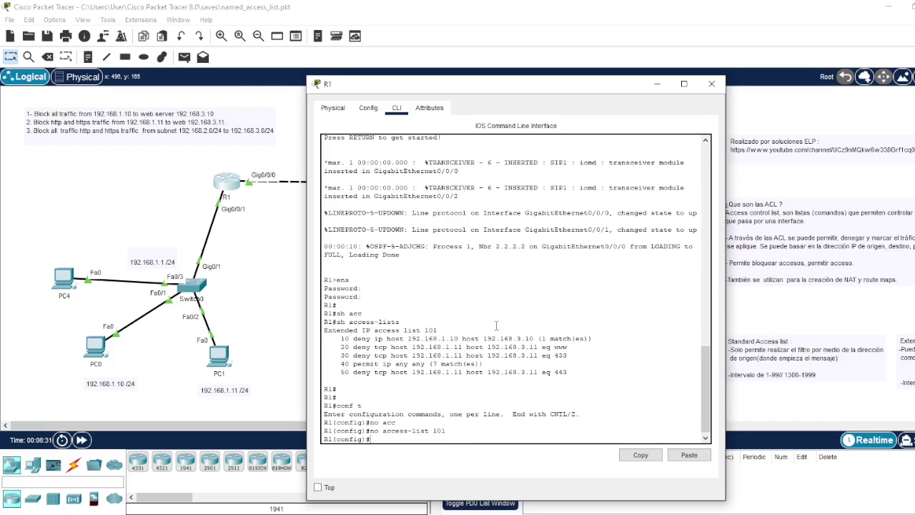
Leave configuration mode and examine R1's running configuration for the access group applied on GigabitEthernet0/0/1
type("exi")
key("Return")
key("Return")
type("sh run")
key("Return")
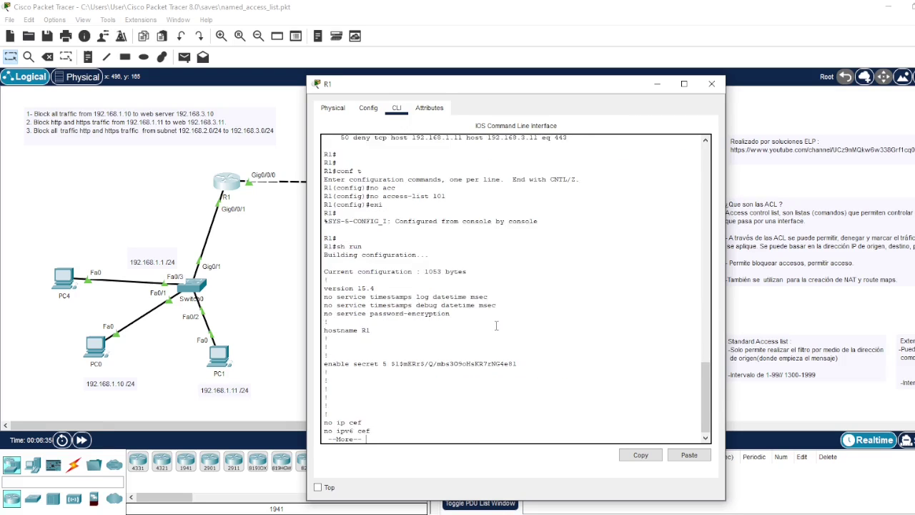
key("space")
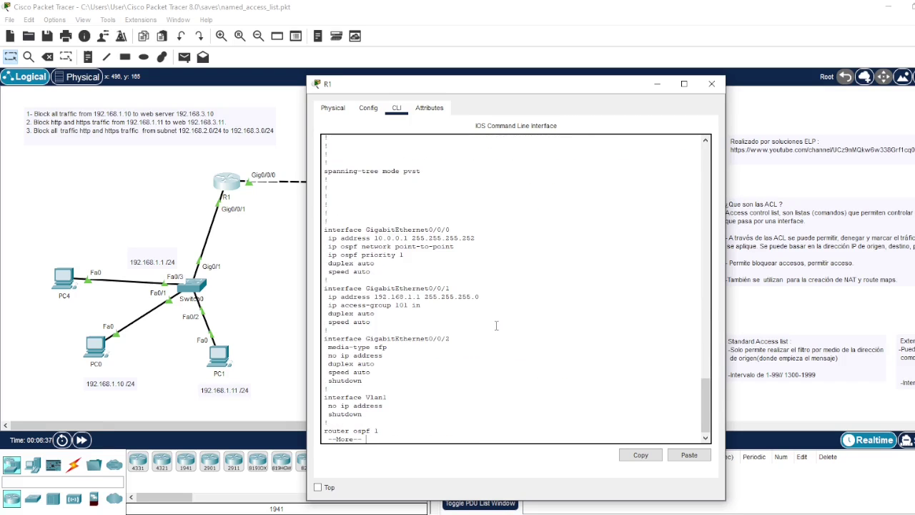
left_click_drag(434, 297, 325, 306)
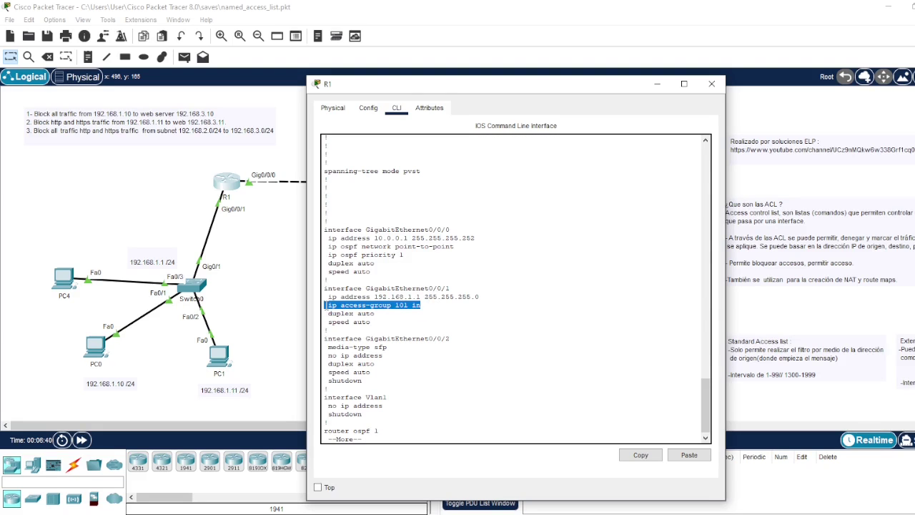
key("ctrl+c")
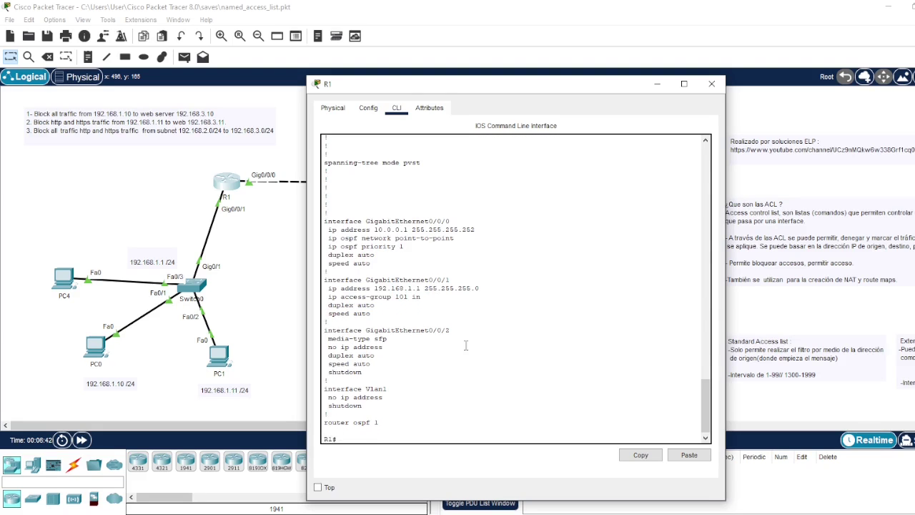
Enter configuration for interface g0/0/1 and issue the copied command ip access-group 101 in
type("conf t")
key("Return")
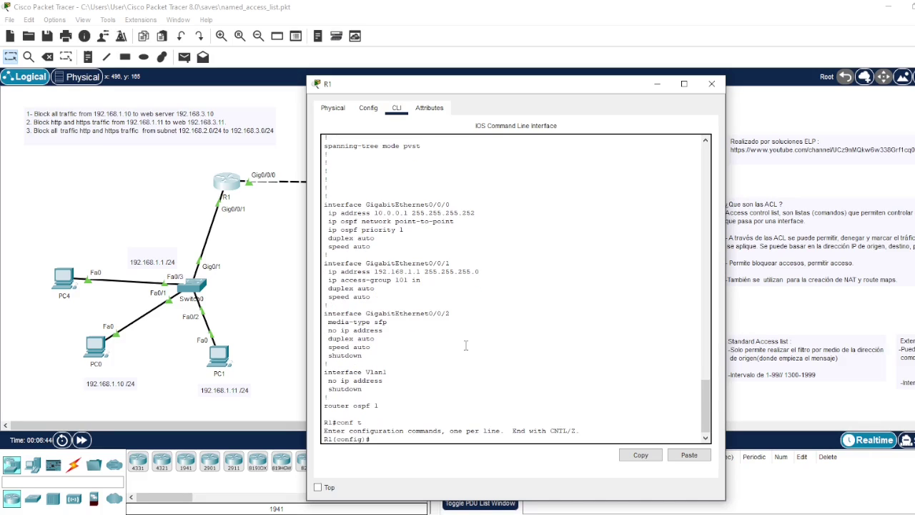
type("int ")
type("g")
type("0/0")
type("/1")
key("Return")
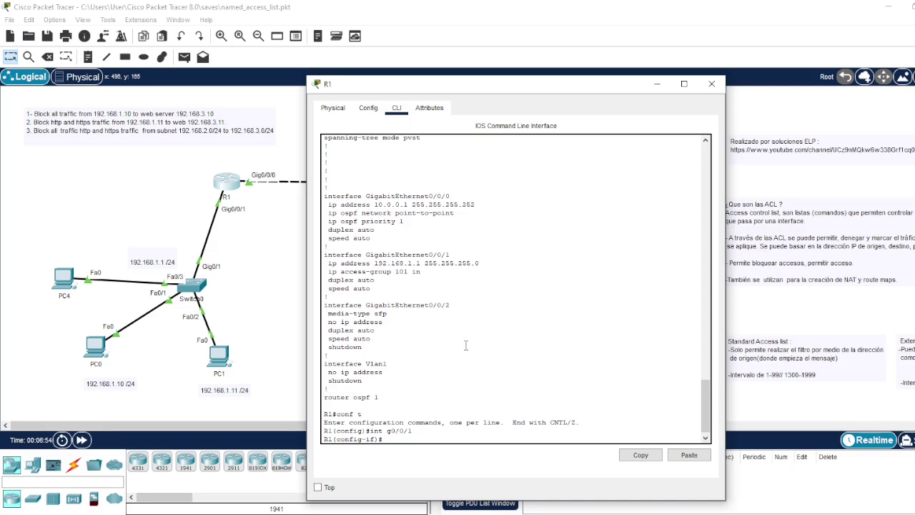
left_click_drag(422, 274, 321, 272)
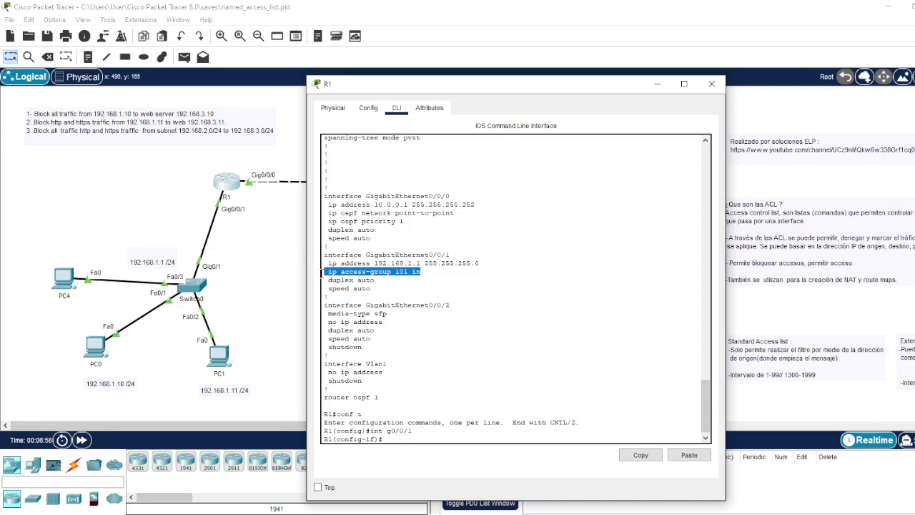
left_click(641, 454)
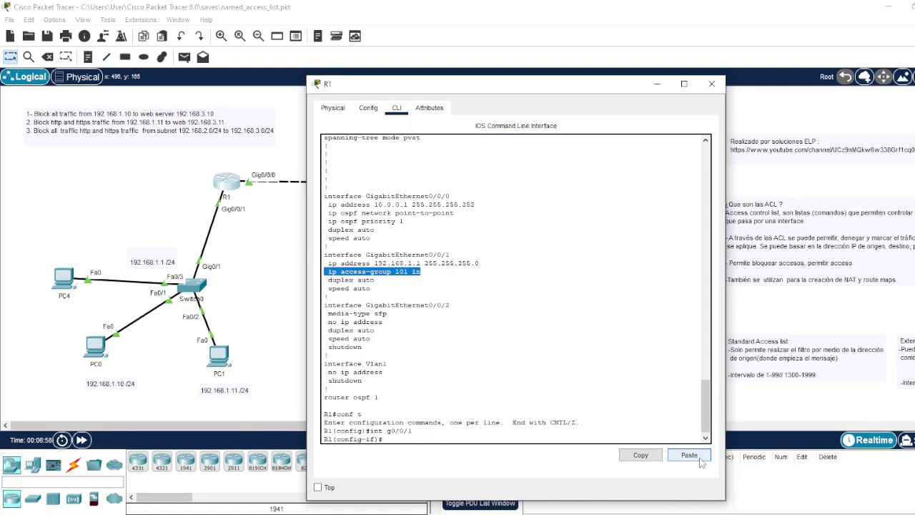
left_click(700, 461)
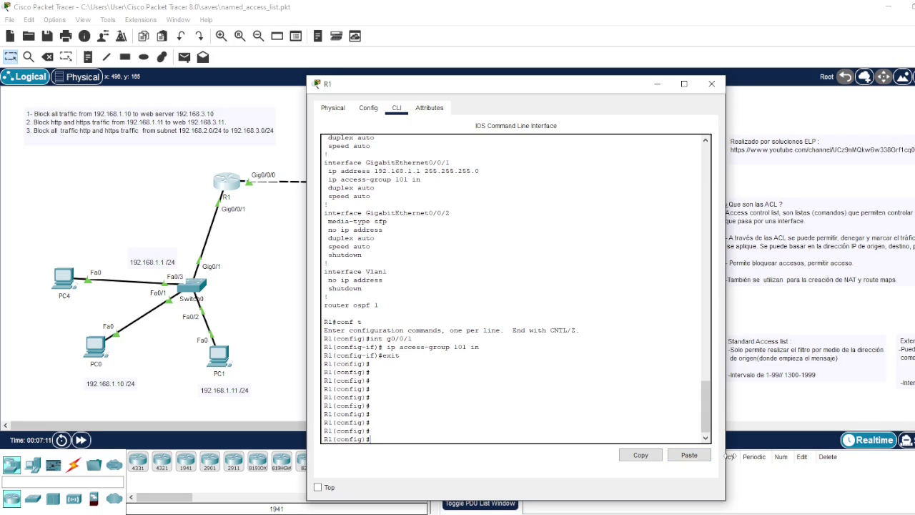
Check the ip access-list options and create an extended named access list called blocking
type("ip acc")
key("Tab")
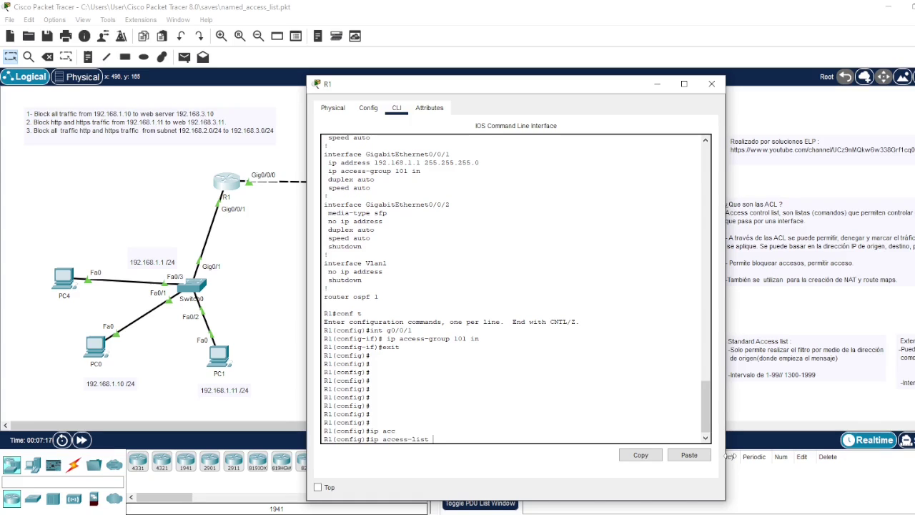
type("?")
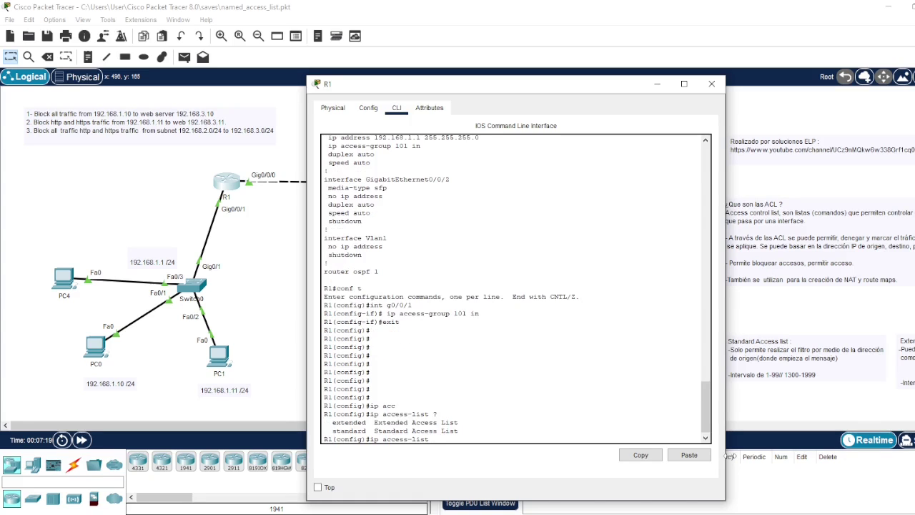
type("ex")
key("Tab")
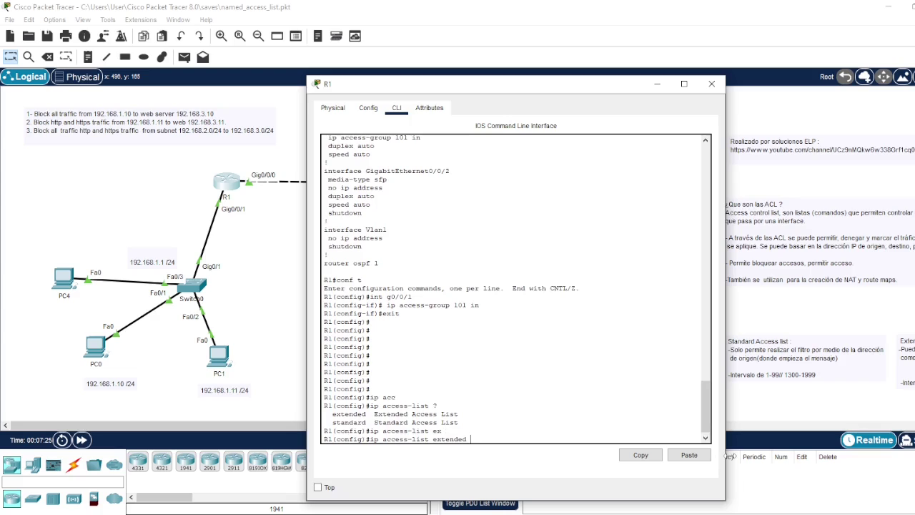
type("blocking")
key("Return")
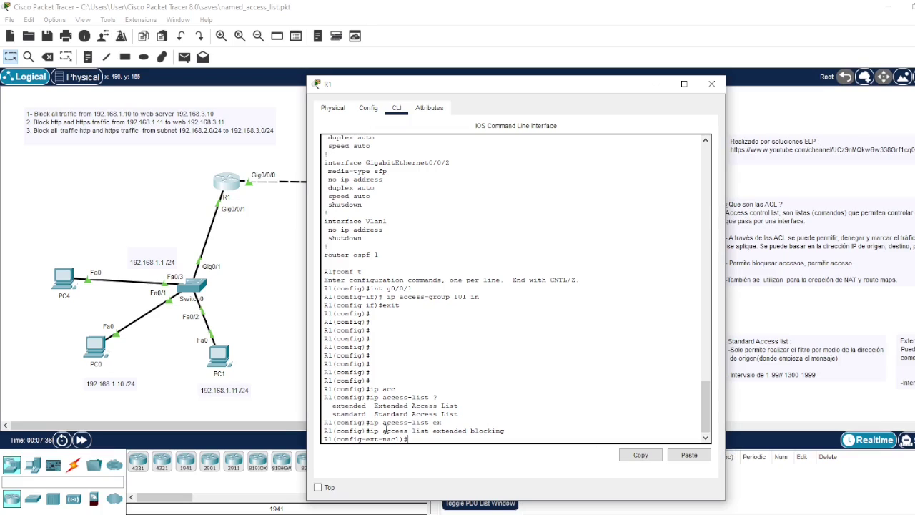
left_click_drag(333, 439, 400, 439)
left_click(414, 439)
Start rule 10 of the blocking list as deny ip with source 192.168.1.10 and wildcard 0.0.0.0
type("10")
type("de")
key("Tab")
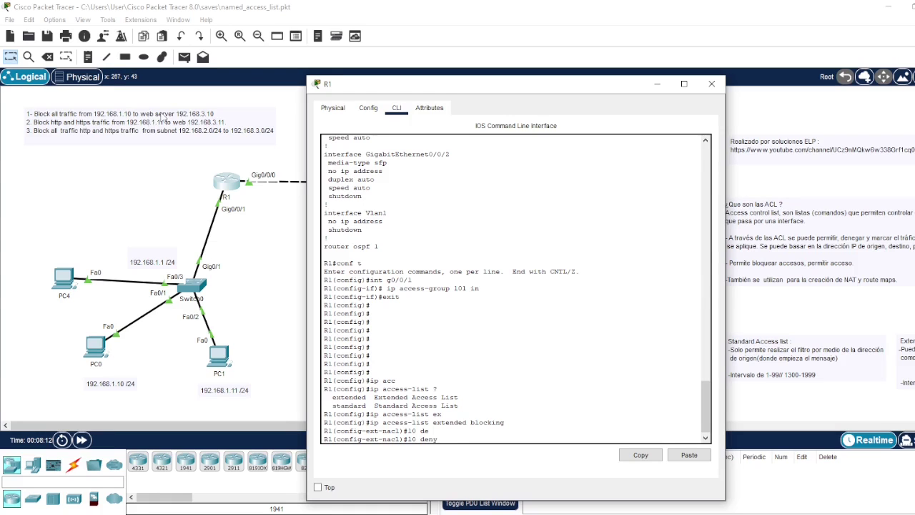
left_click_drag(428, 88, 253, 71)
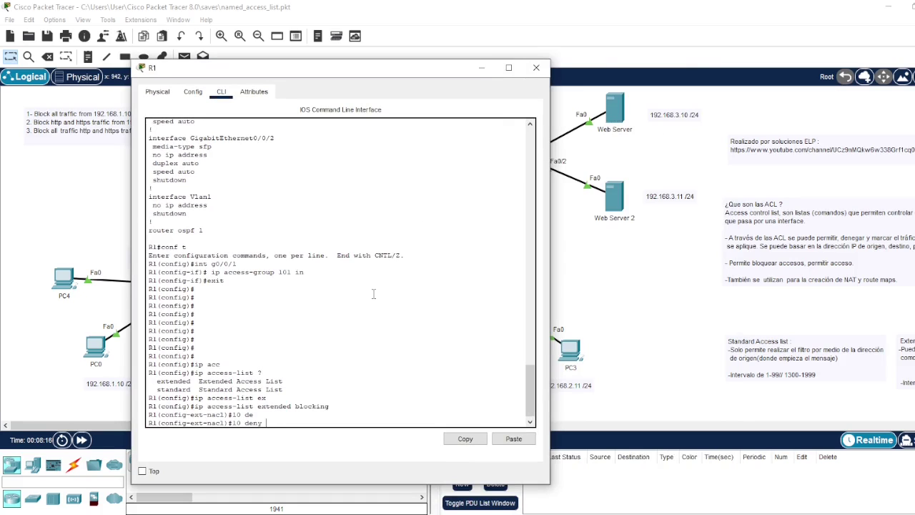
type("92.")
key("BackSpace")
key("BackSpace")
key("BackSpace")
type("ip ?192.168.")
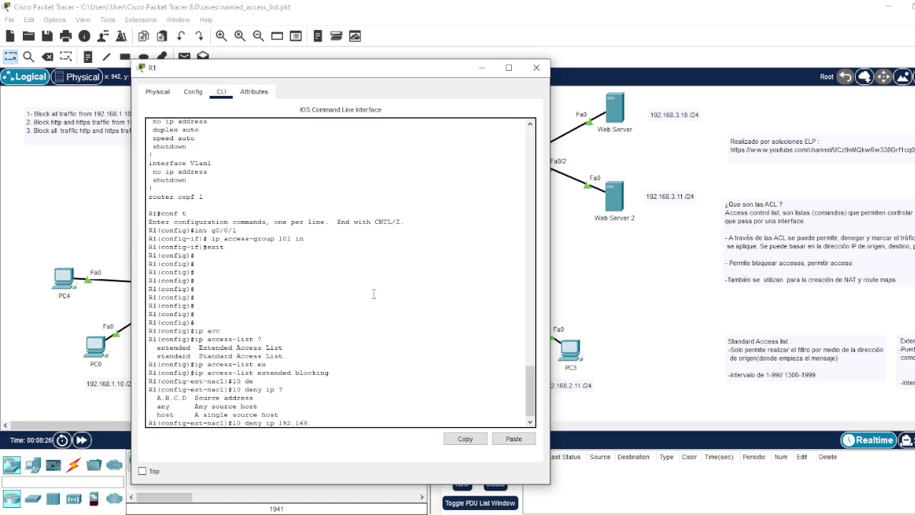
type("1.10 0.0.0.0")
left_click_drag(362, 422, 290, 423)
left_click(397, 414)
left_click_drag(289, 70, 397, 50)
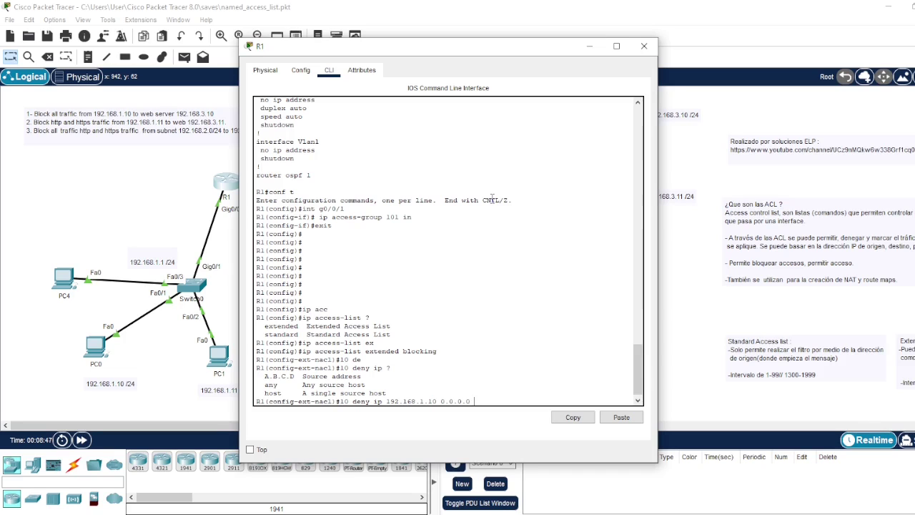
Complete rule 10 with destination host 192.168.3.10 and submit it
type("?")
type("h")
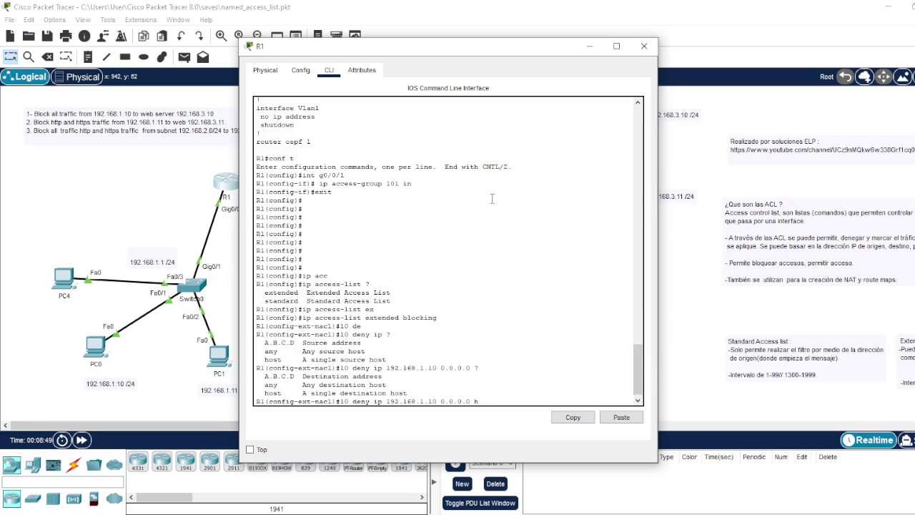
type("os")
key("Tab")
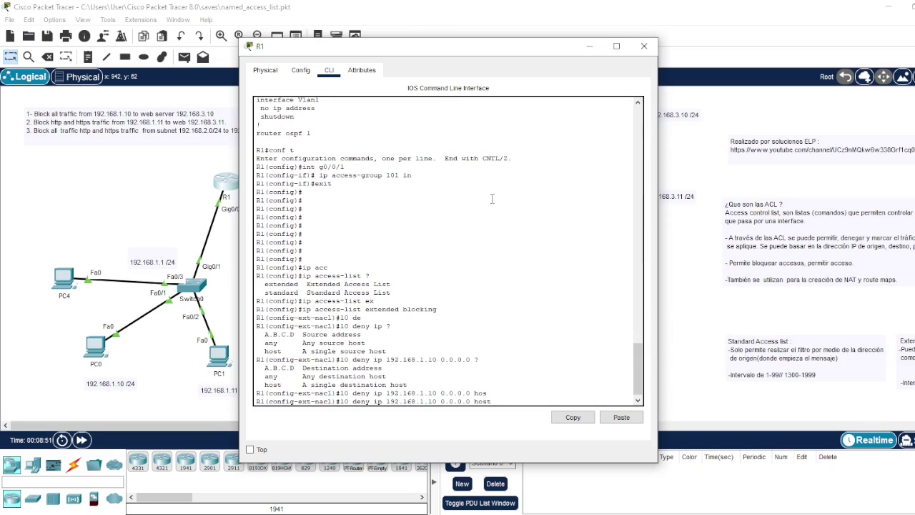
left_click_drag(424, 48, 363, 54)
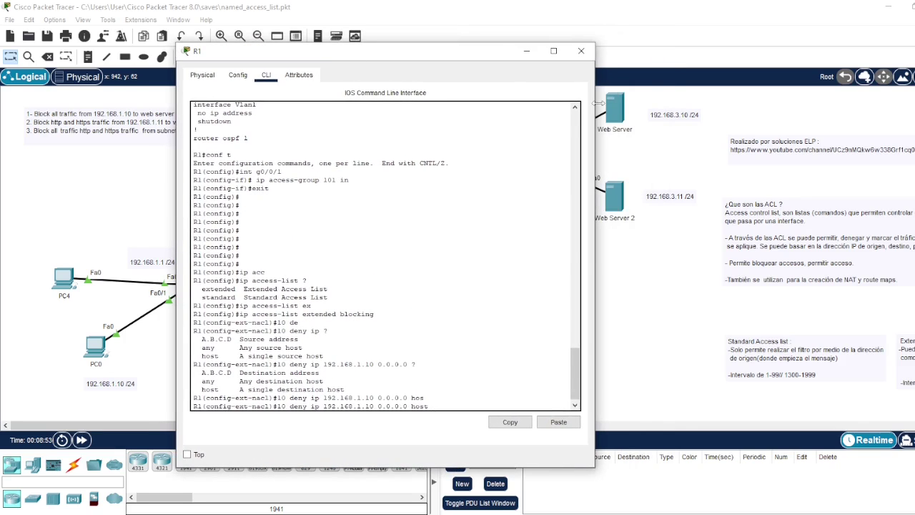
left_click(543, 255)
type("192.168.3.10")
key("Return")
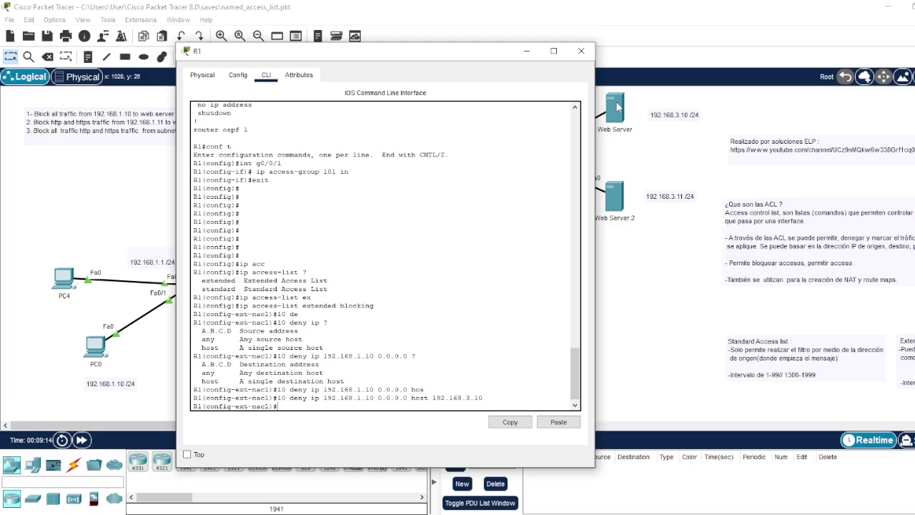
Start rule 20 of the blocking list as deny tcp
type("20")
left_click_drag(265, 62, 387, 50)
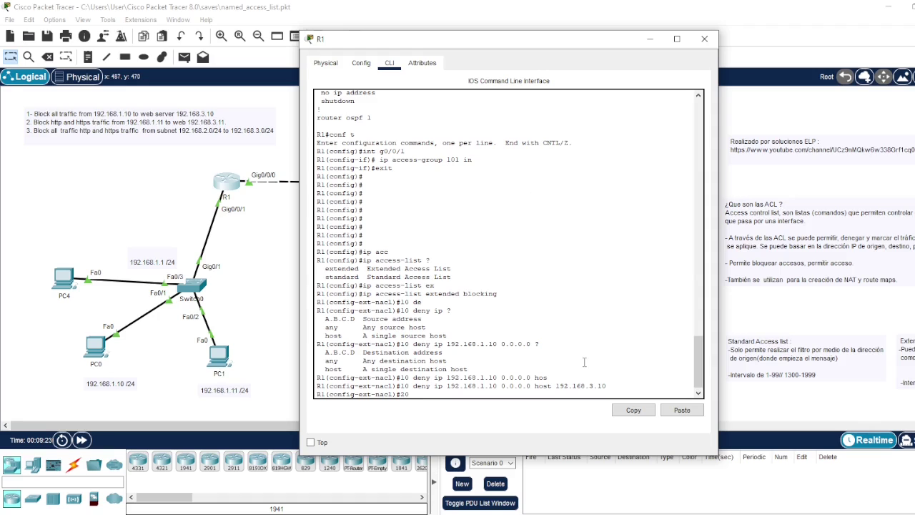
type("de")
key("Tab")
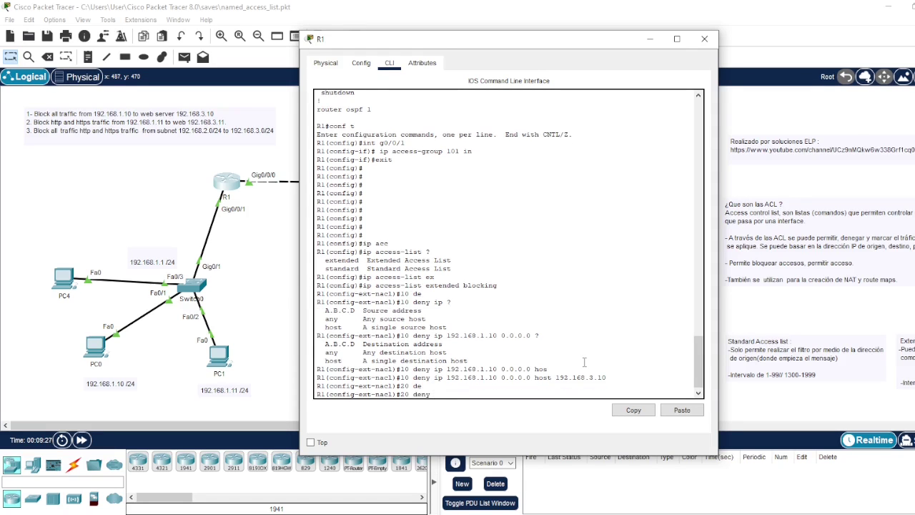
type("tc")
key("Tab")
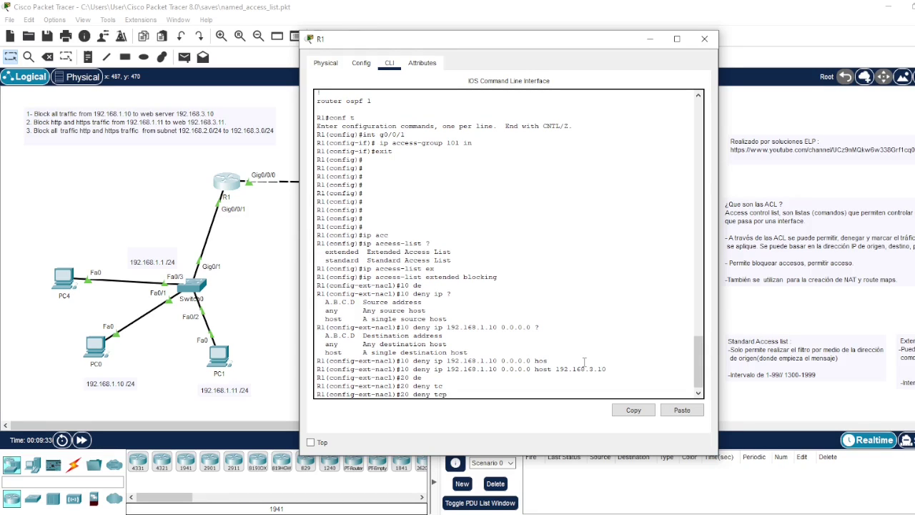
Set the source of rule 20 to host 192.168.1.11
type("192")
key("BackSpace")
key("BackSpace")
key("BackSpace")
type("hos")
key("Tab")
type("192.168")
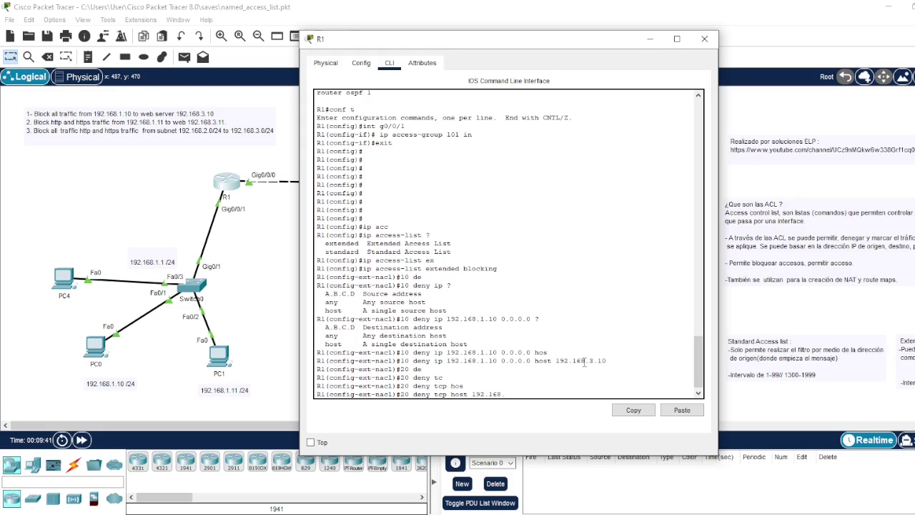
type(".1.11 ")
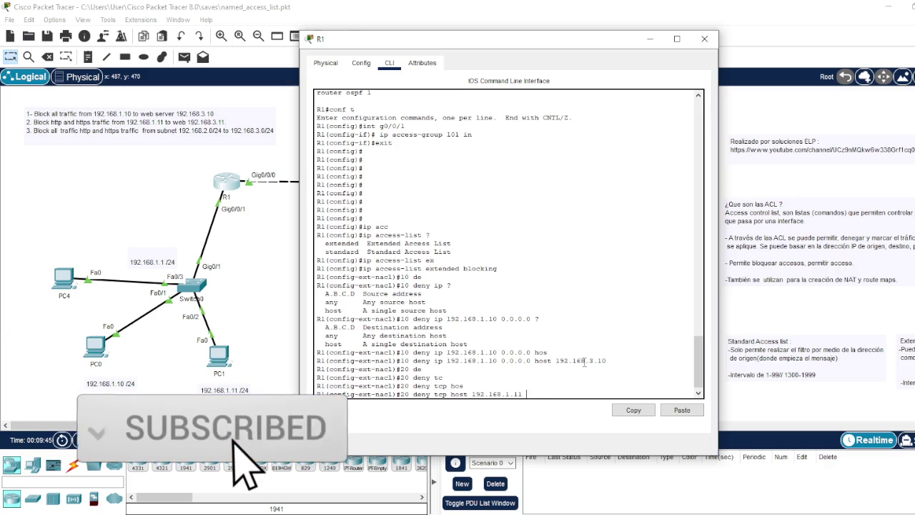
Complete rule 20 with destination host 192.168.3.11 eq 80 and submit it
type("hos")
key("Tab")
type("192.1")
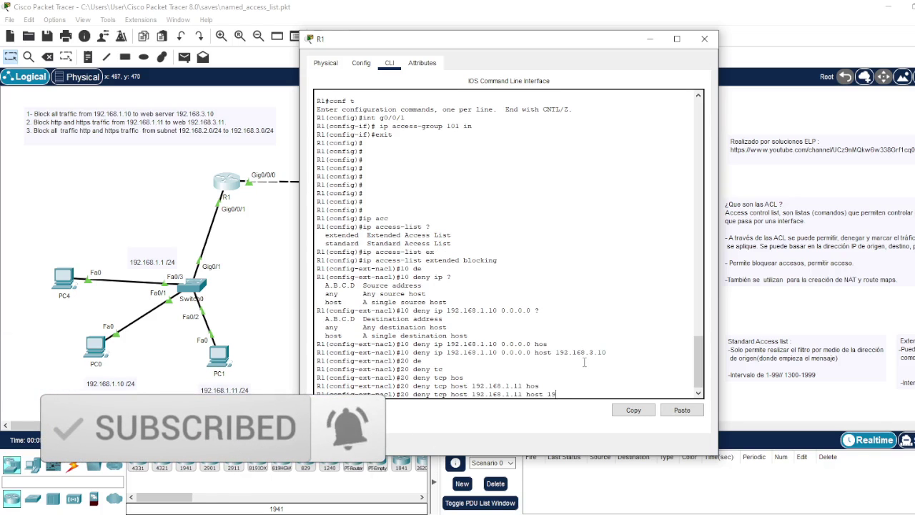
type("68.3.11 eq")
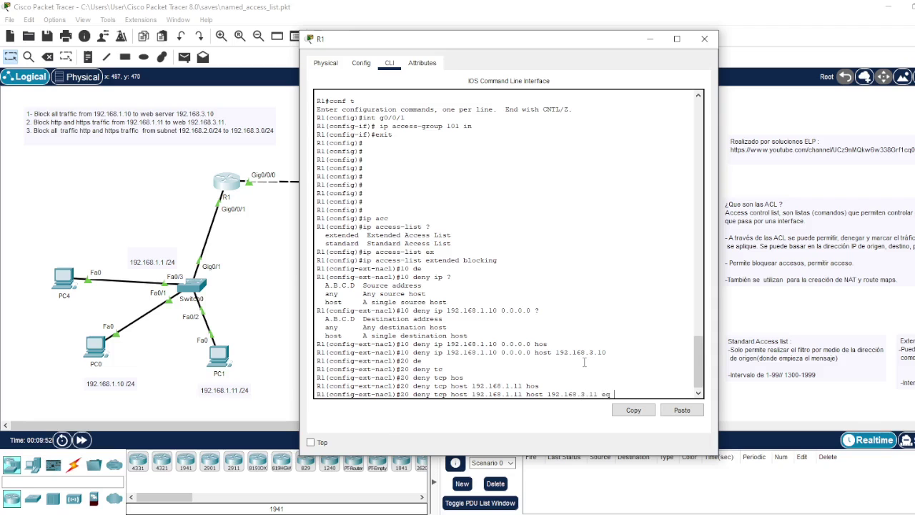
type(" 80")
key("Return")
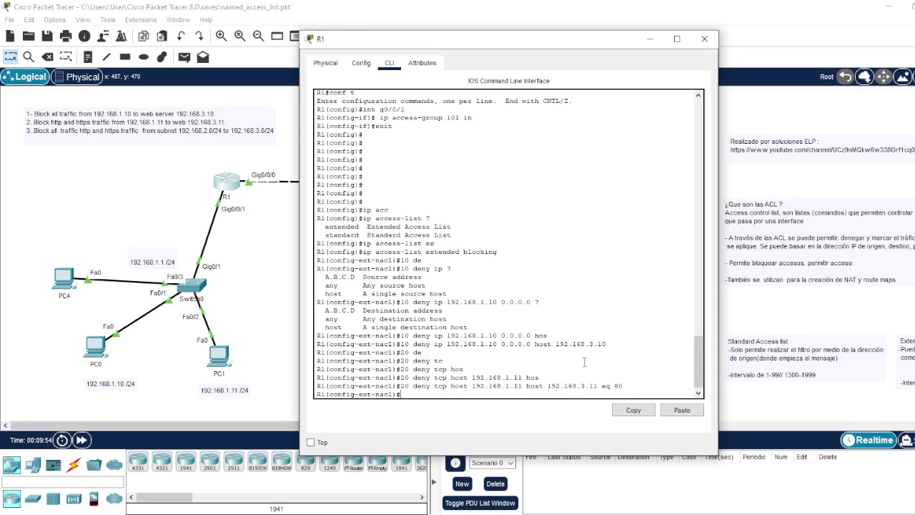
Reuse the rule 20 command to add rule 25, denying tcp from host 192.168.1.11 to host 192.168.3.11 eq 443
key("Up")
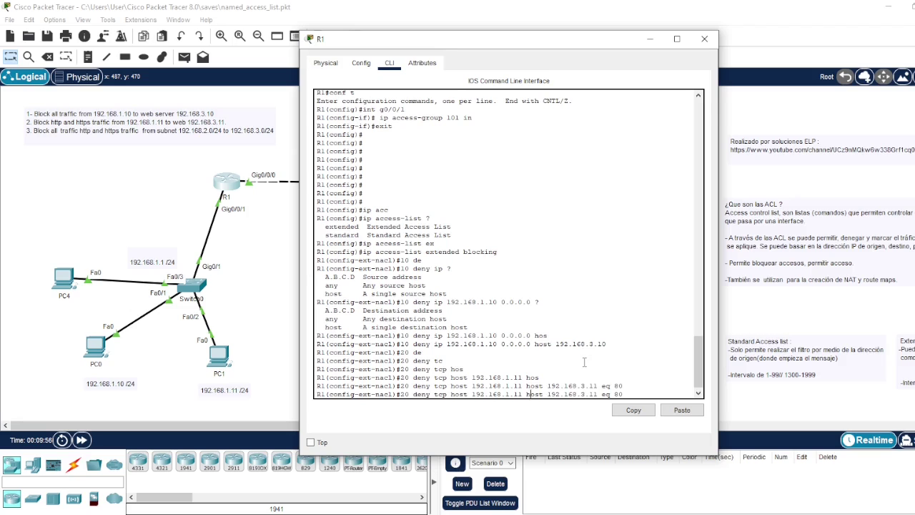
key("BackSpace")
type("5")
key("BackSpace")
key("BackSpace")
type("443")
key("Return")
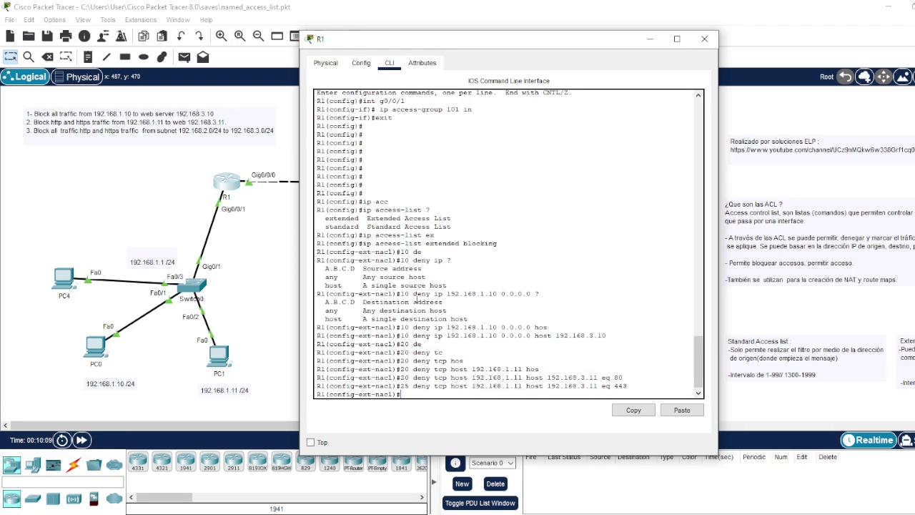
Add rule 50 to the blocking list as permit ip any any
double_click(430, 235)
left_click(448, 380)
type("50")
type("per")
key("Tab")
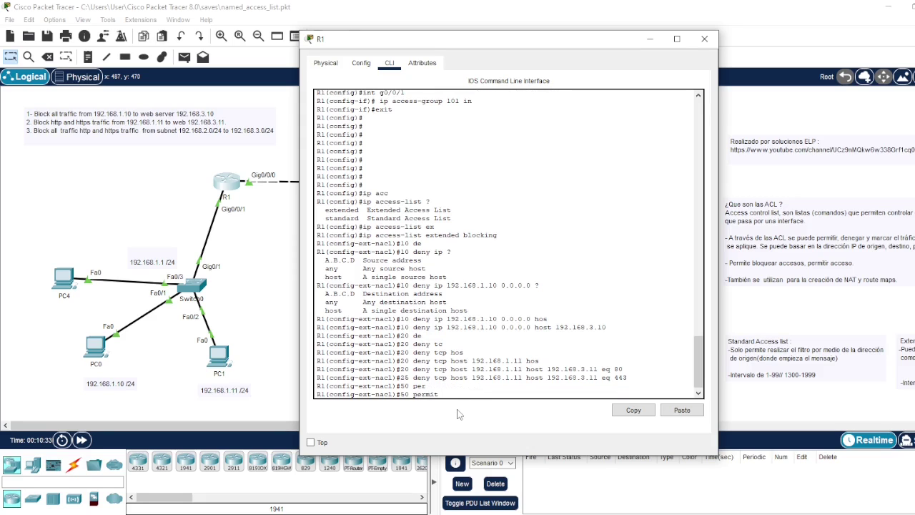
type("ip an")
key("Tab")
type("an")
key("Tab")
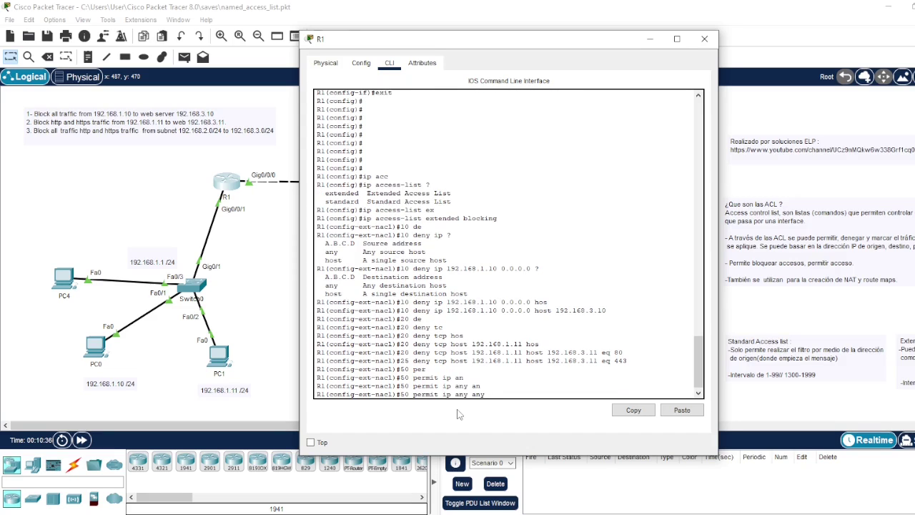
key("Return")
Leave the access list, enter configuration for interface g0/0/1 and begin an ip access-group command
type("exit")
key("Return")
key("Return")
key("Return")
key("Return")
key("Return")
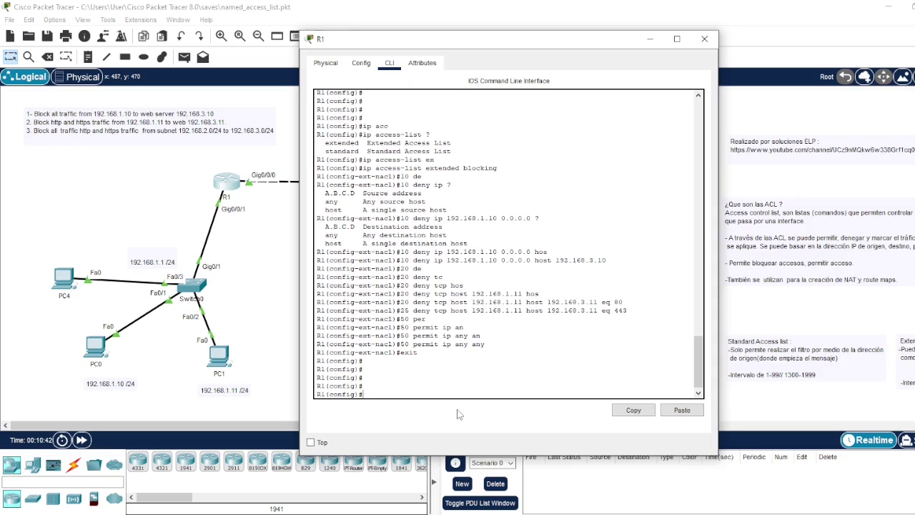
type("int g0/1/1")
key("Return")
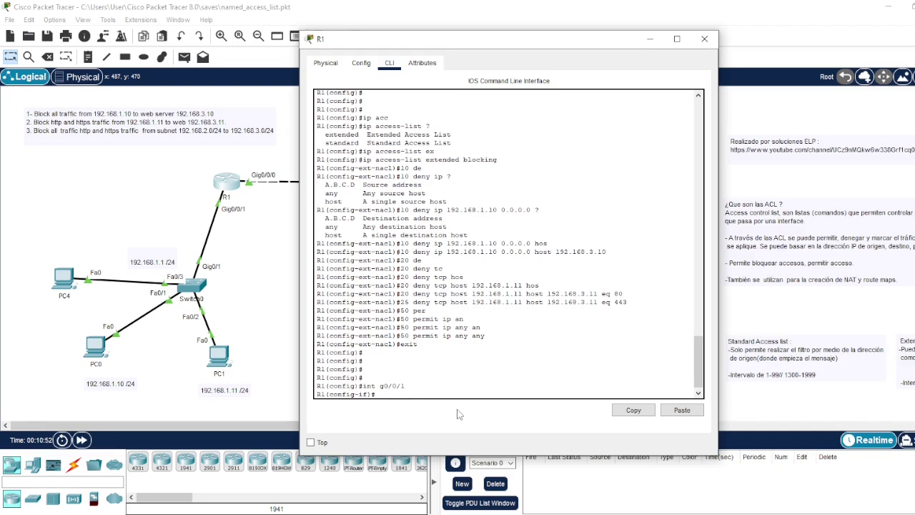
type("ip ac")
key("Tab")
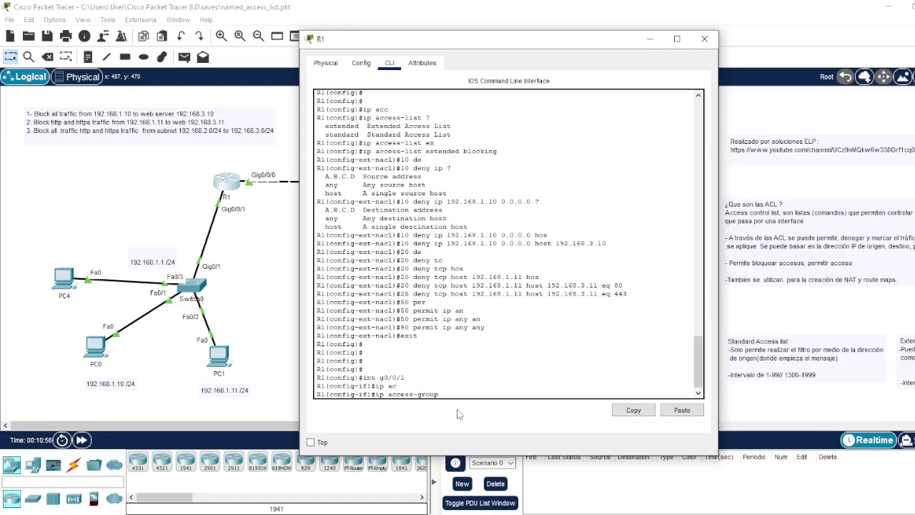
type("blocking")
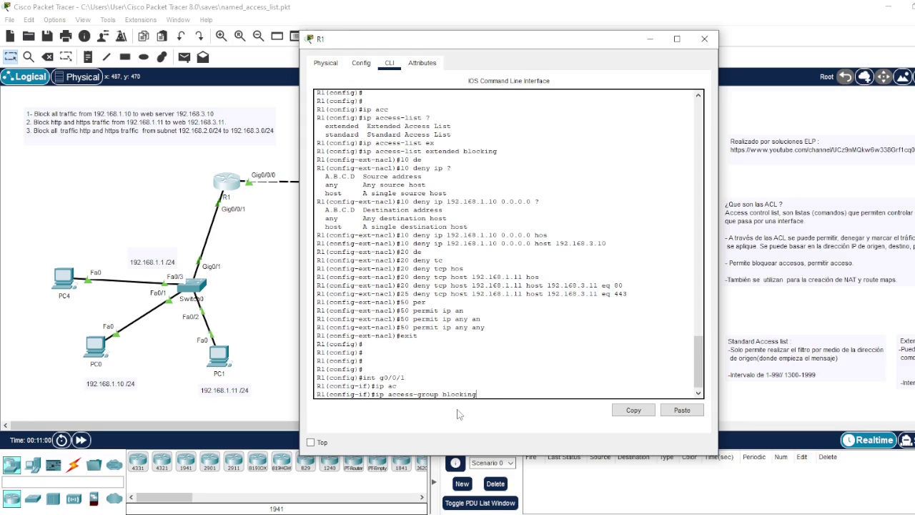
double_click(472, 150)
left_click(481, 268)
key("BackSpace")
key("BackSpace")
key("BackSpace")
key("BackSpace")
key("BackSpace")
key("BackSpace")
key("BackSpace")
key("BackSpace")
left_click(675, 412)
key("BackSpace")
key("BackSpace")
key("BackSpace")
key("BackSpace")
key("BackSpace")
key("BackSpace")
key("BackSpace")
key("BackSpace")
key("BackSpace")
key("BackSpace")
key("BackSpace")
key("BackSpace")
key("BackSpace")
key("BackSpace")
key("BackSpace")
key("BackSpace")
key("BackSpace")
key("BackSpace")
key("BackSpace")
key("BackSpace")
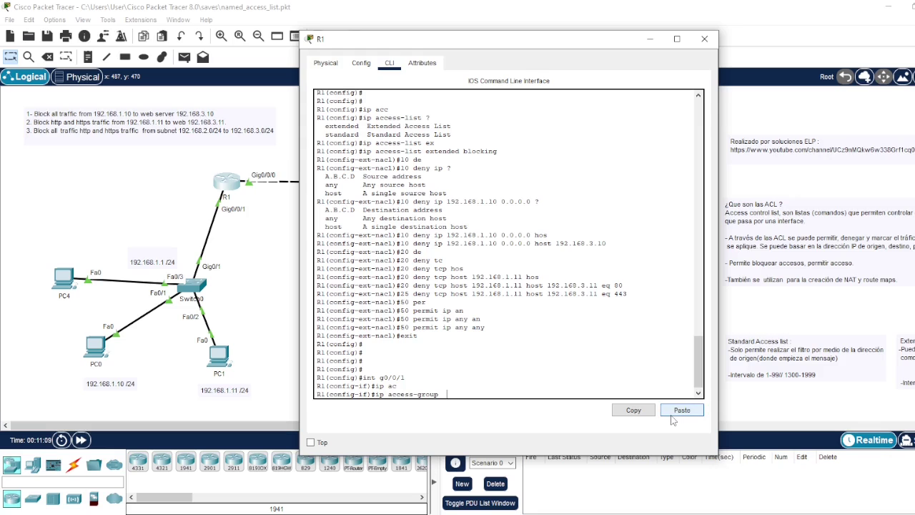
Complete the ip access-group command with blocking in and submit it on R1's interface g0/0/1
type("bloc")
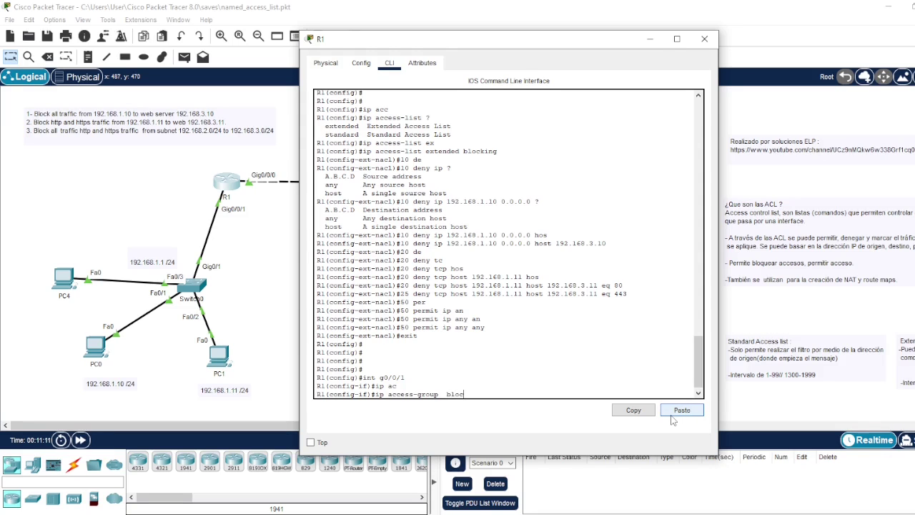
type("king i")
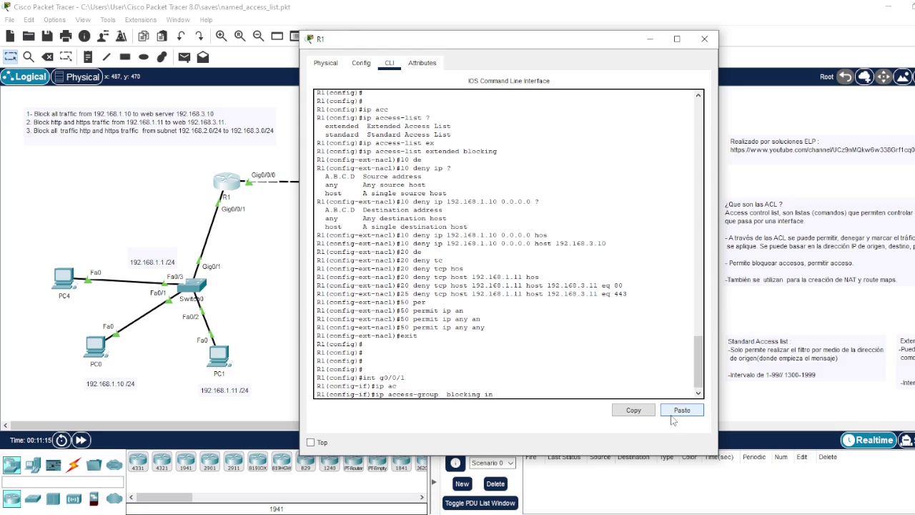
type("n")
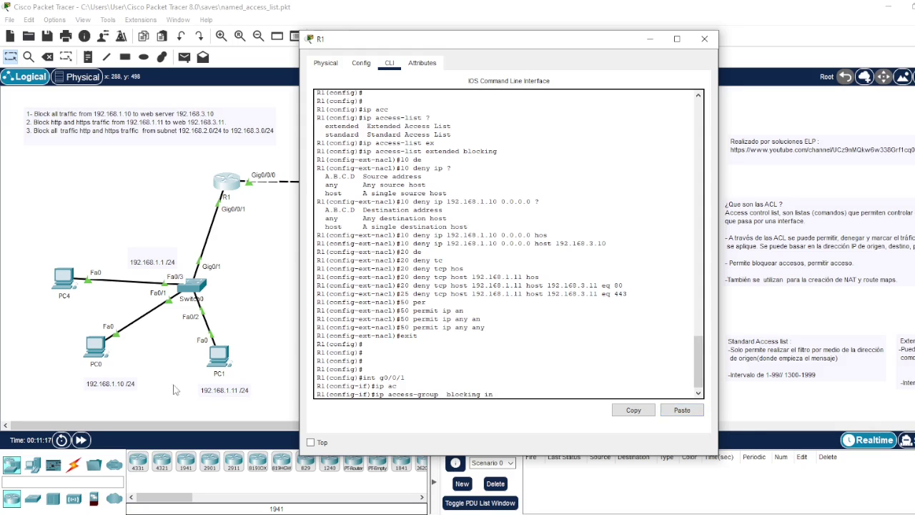
left_click(193, 314)
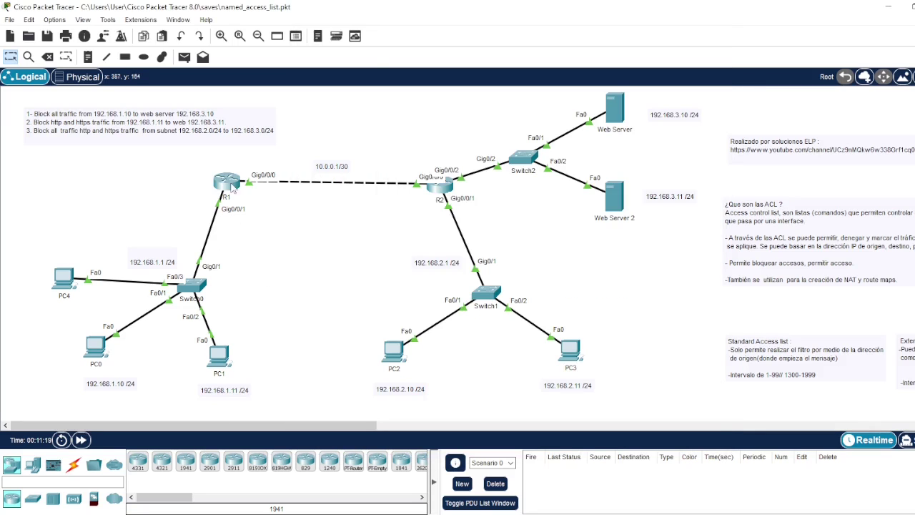
left_click(229, 183)
key("Return")
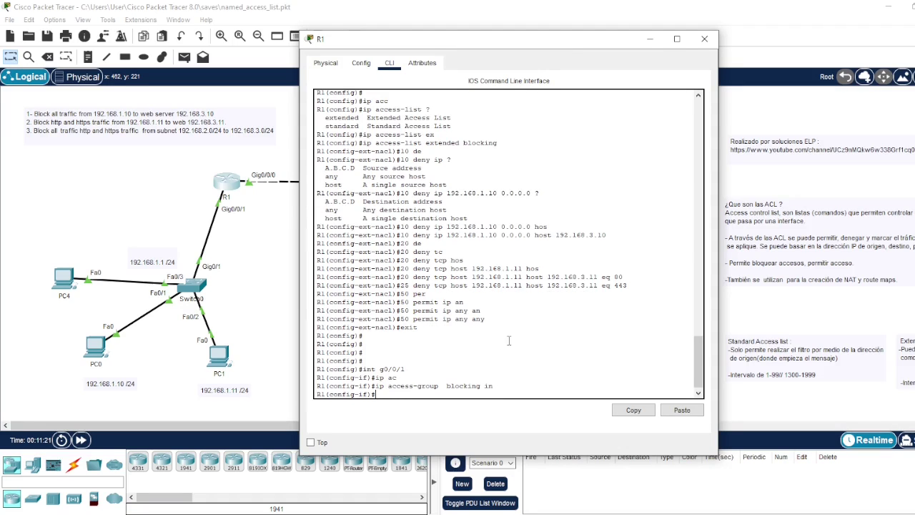
Exit the interface and global configuration modes on R1 back to the privileged prompt
type("exit")
key("Return")
key("Return")
key("Return")
key("Return")
type("exi")
key("Return")
key("Return")
key("Return")
key("Return")
Display R1's access lists with sh access-lists
type("sh acc")
key("Tab")
key("Return")
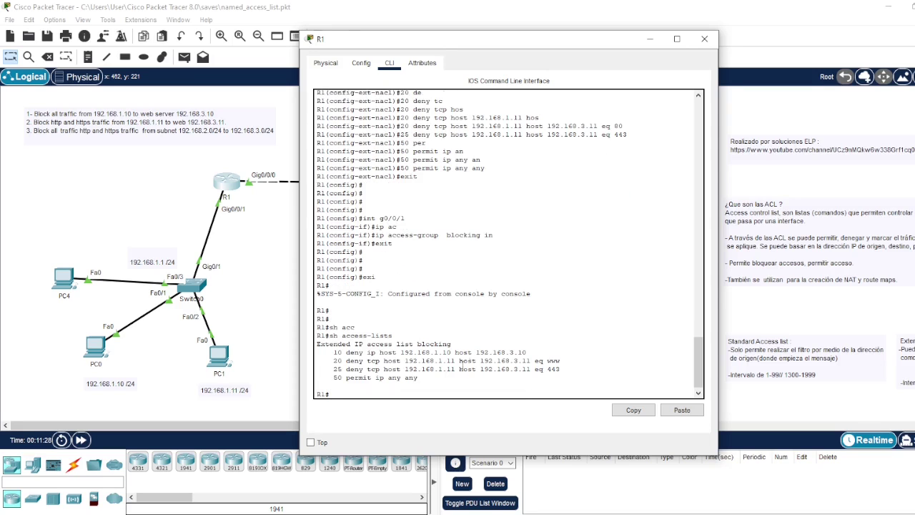
Examine the name, rule numbers, source and destination hosts, and ports of rules 10, 20 and 25 in the blocking list
double_click(434, 344)
left_click(411, 381)
left_click_drag(411, 380, 331, 352)
left_click(331, 352)
double_click(424, 352)
left_click_drag(527, 352, 485, 351)
left_click_drag(537, 354, 381, 352)
left_click(380, 352)
double_click(385, 352)
double_click(386, 353)
left_click(347, 362)
left_click_drag(421, 361, 434, 361)
double_click(504, 361)
double_click(555, 361)
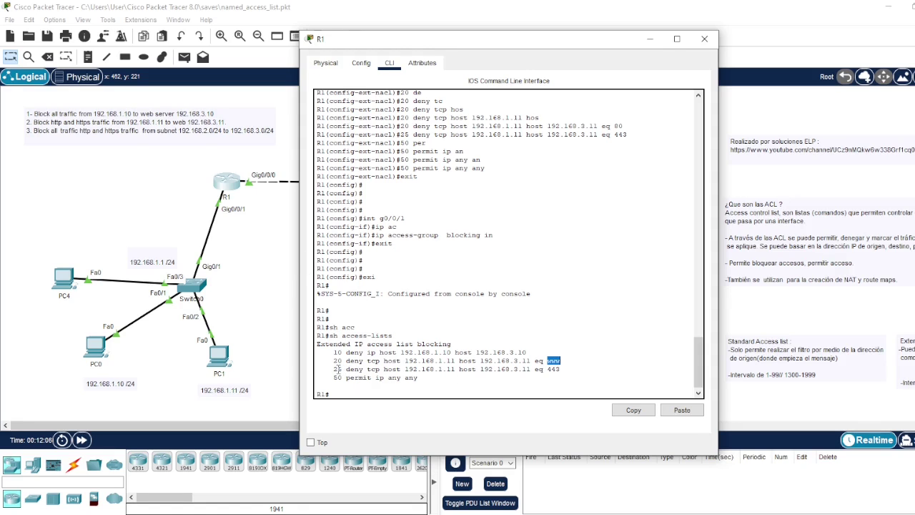
left_click_drag(332, 369, 417, 369)
left_click_drag(547, 369, 560, 368)
left_click(242, 301)
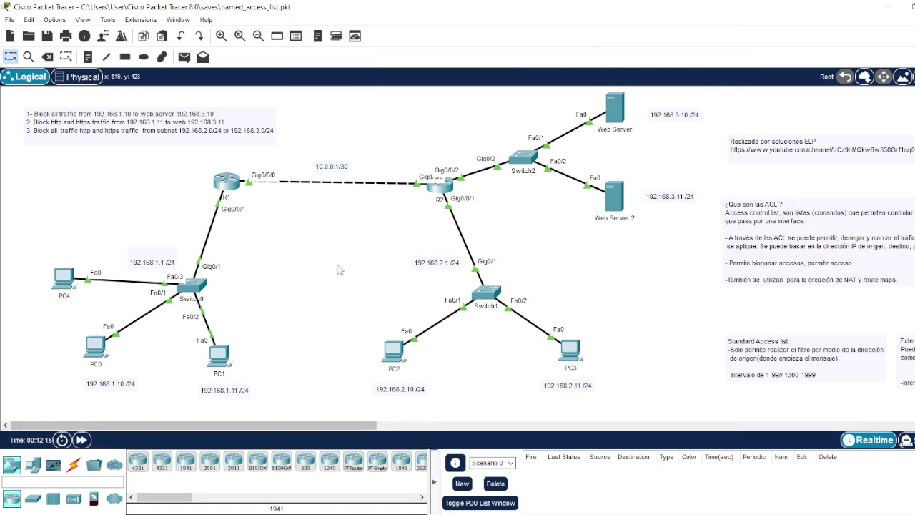
Send simple PDUs from PC0 to Web Server 2 and to Web Server to test the ICMP connectivity
left_click(184, 57)
left_click(96, 344)
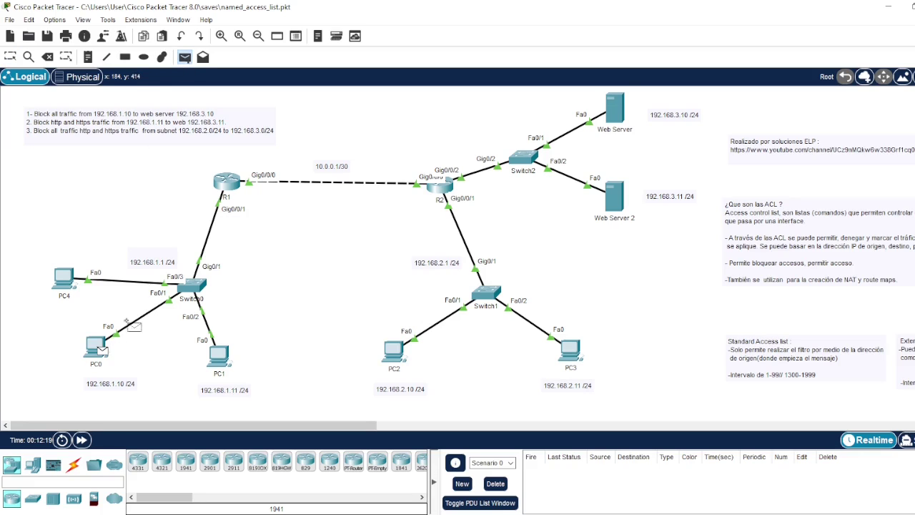
left_click(614, 199)
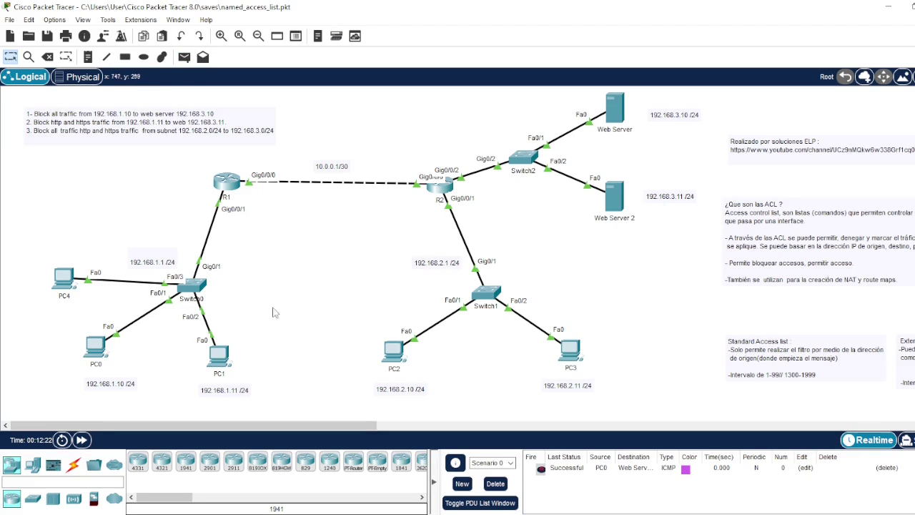
left_click(184, 56)
left_click(96, 343)
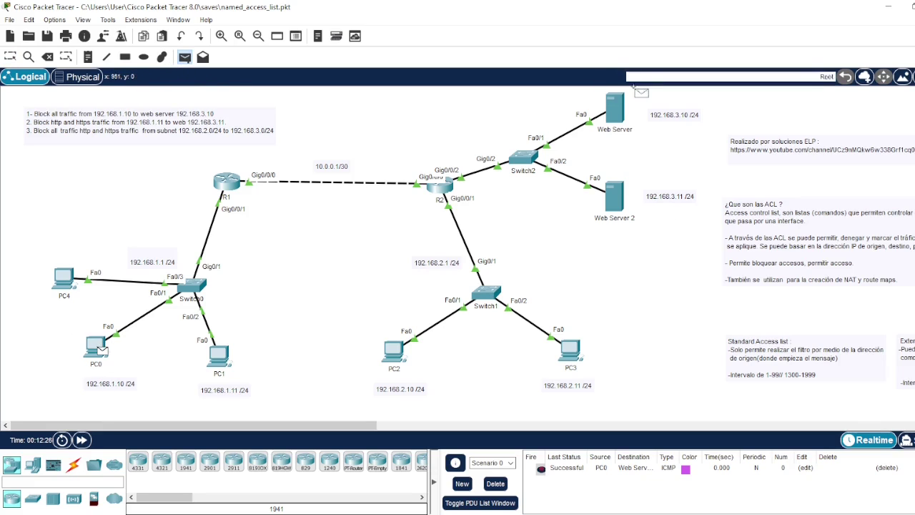
left_click(617, 107)
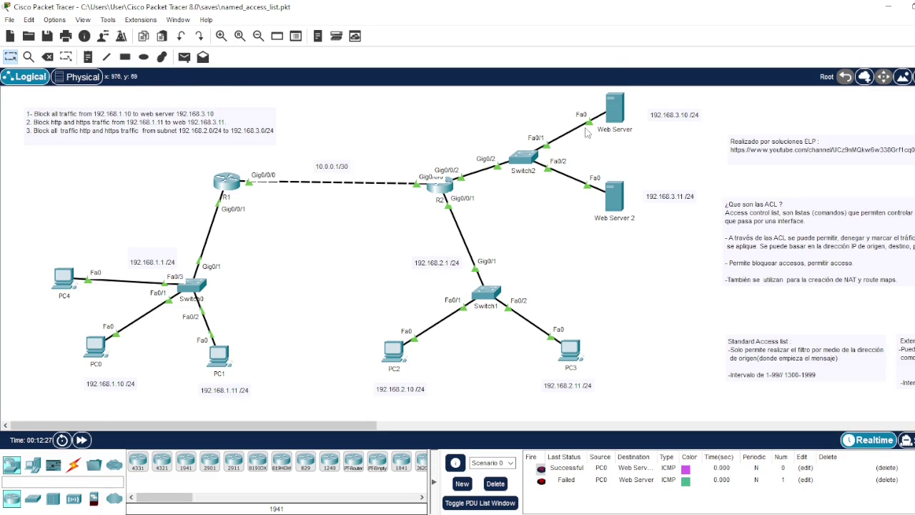
left_click(541, 481)
Send a simple PDU from PC1 to Web Server to test its ICMP connectivity
left_click(184, 57)
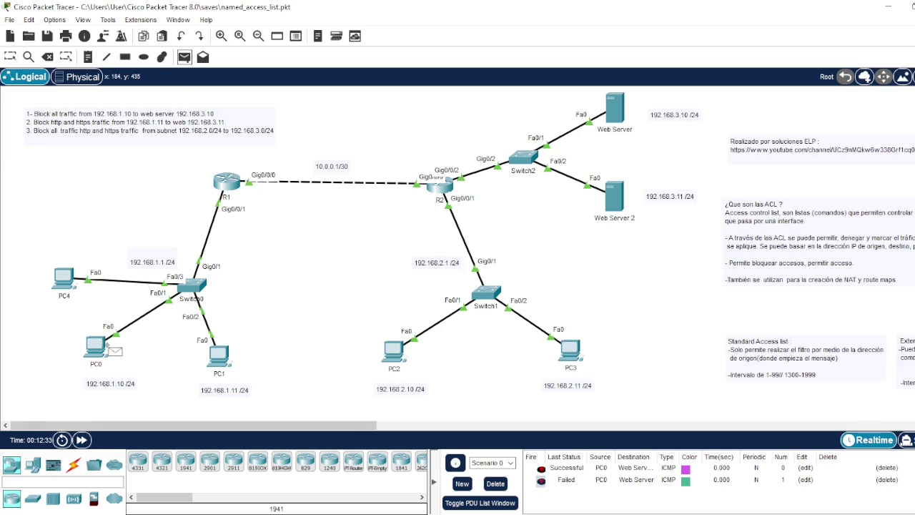
key("Escape")
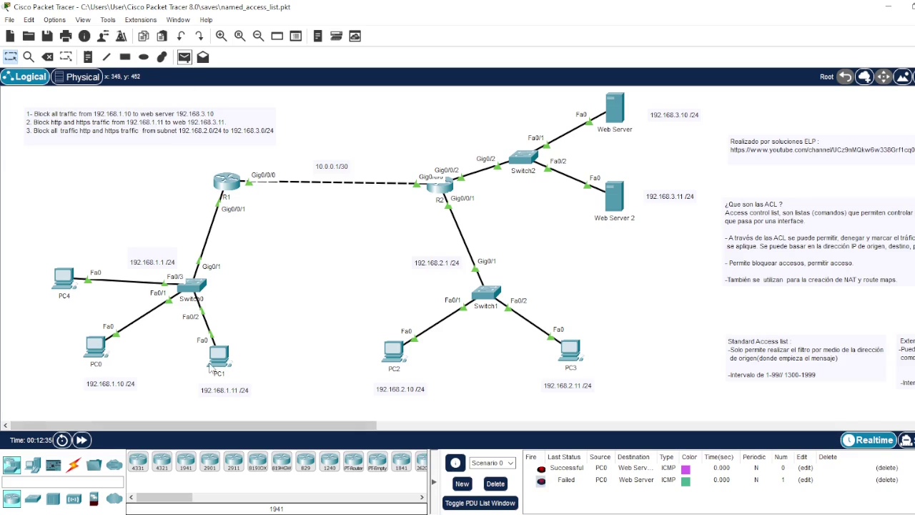
left_click(184, 57)
left_click(218, 351)
left_click(616, 106)
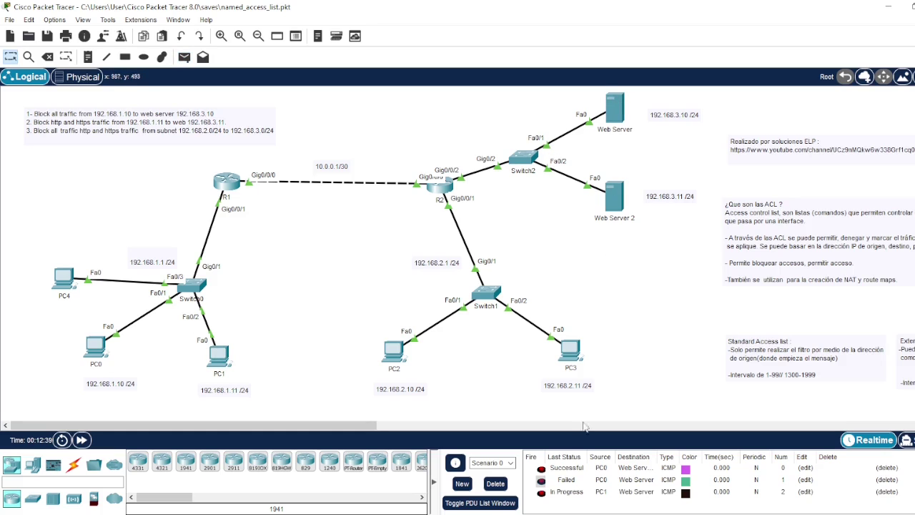
left_click(541, 493)
Delete Scenario 0's existing test PDUs to clear the PDU list
left_click(495, 484)
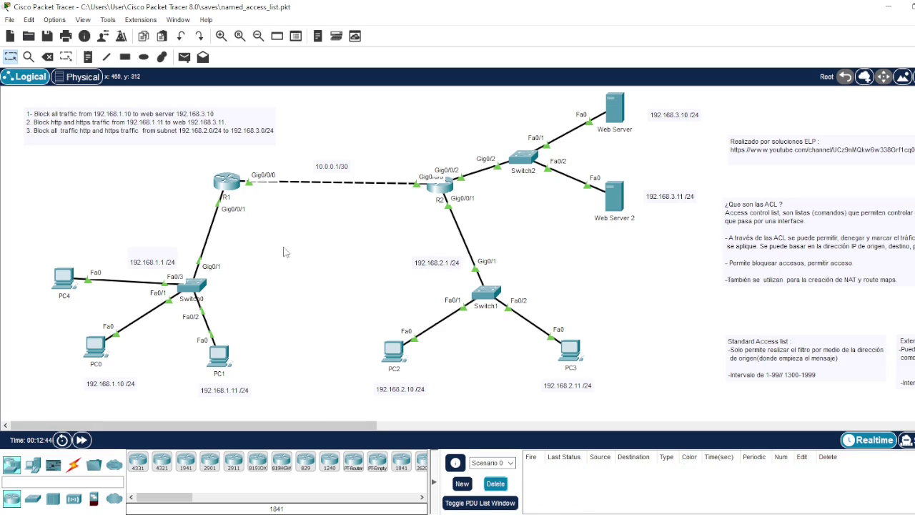
left_click(203, 56)
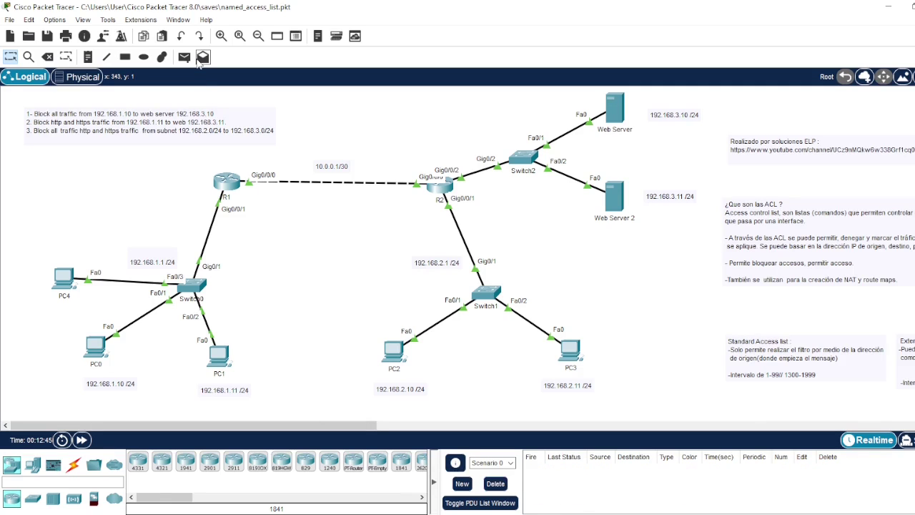
left_click(218, 349)
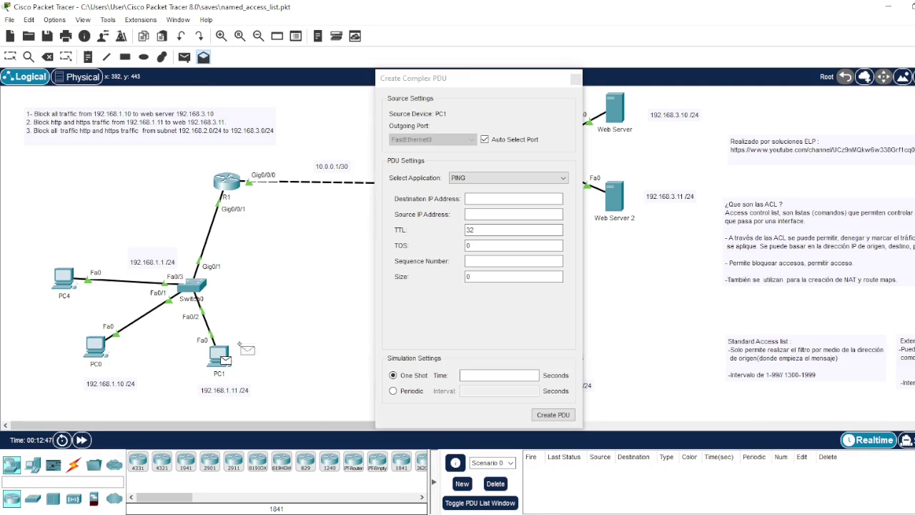
left_click(577, 78)
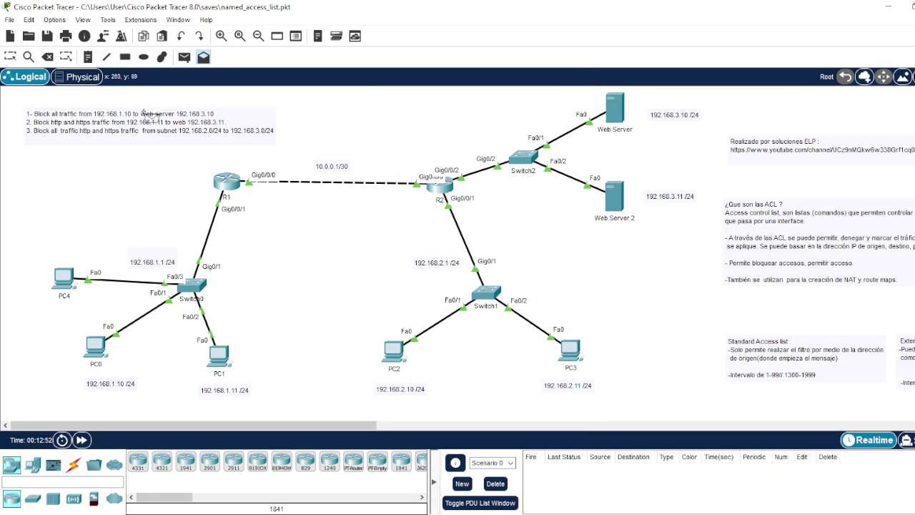
Send a simple PDU from PC1 to Web Server 2 to test its ICMP connectivity
left_click(184, 56)
left_click(220, 354)
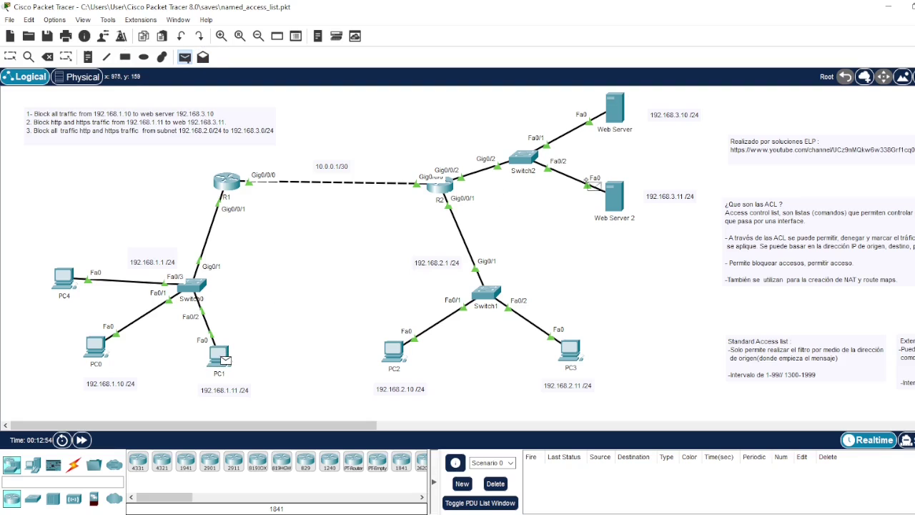
left_click(614, 195)
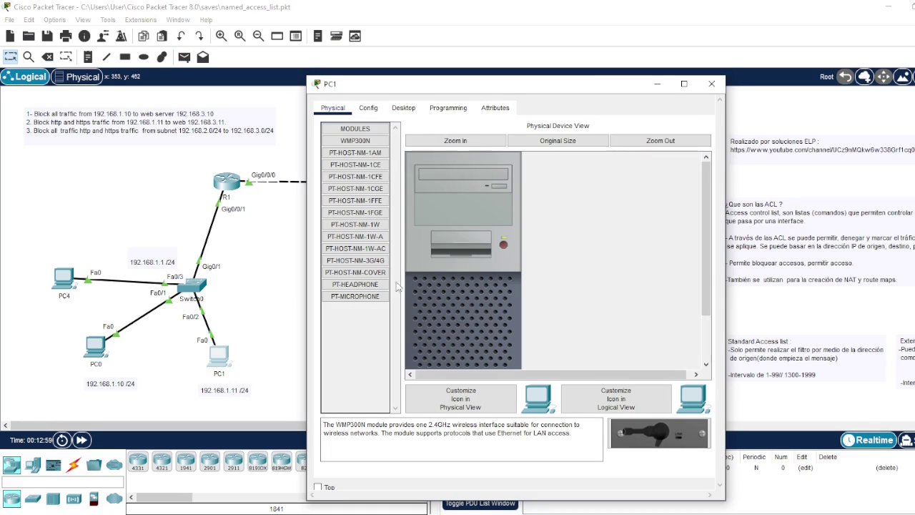
left_click(413, 109)
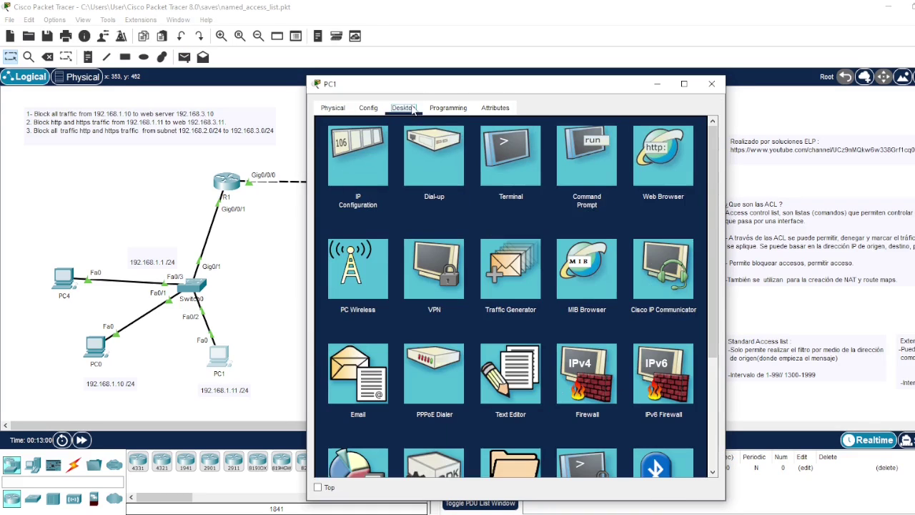
left_click(655, 163)
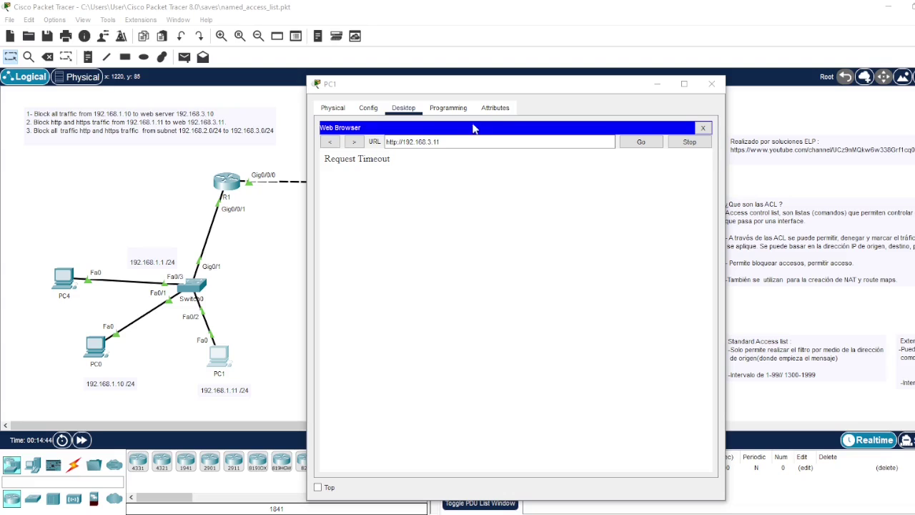
left_click_drag(412, 174, 311, 157)
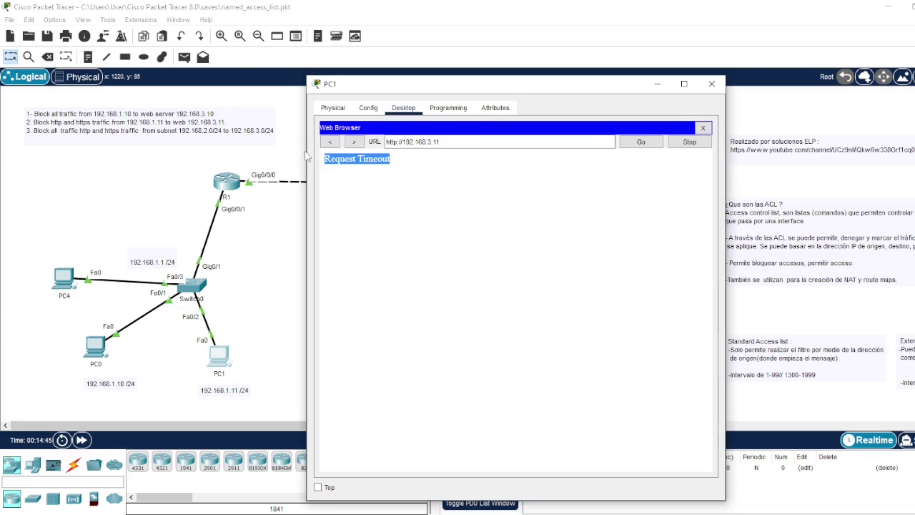
left_click(449, 138)
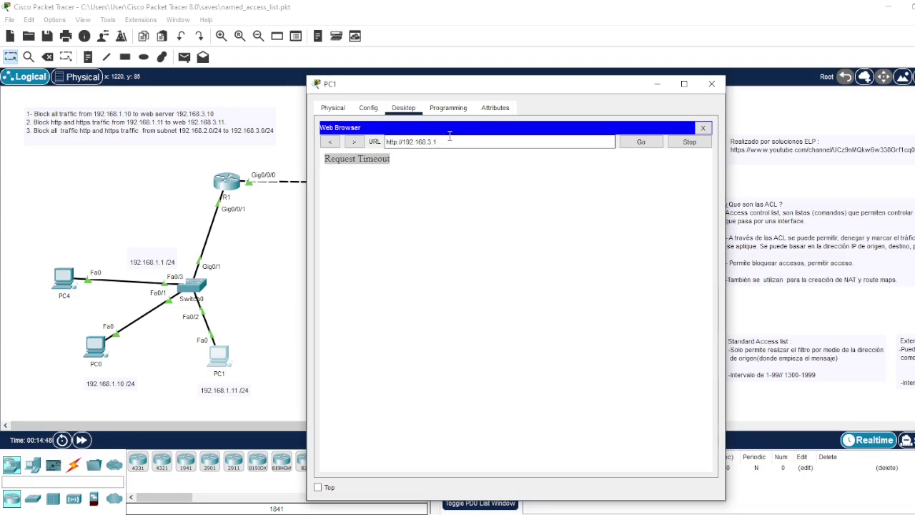
left_click_drag(431, 84, 489, 44)
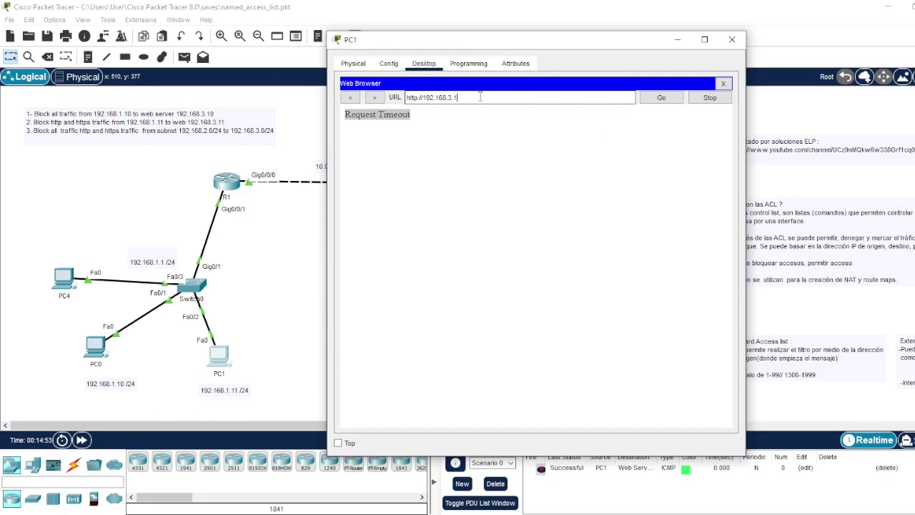
key("Return")
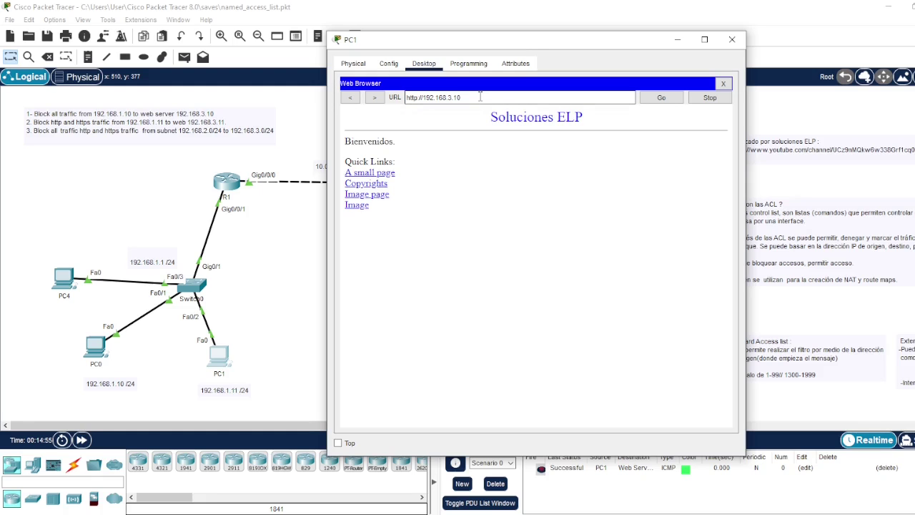
left_click(377, 183)
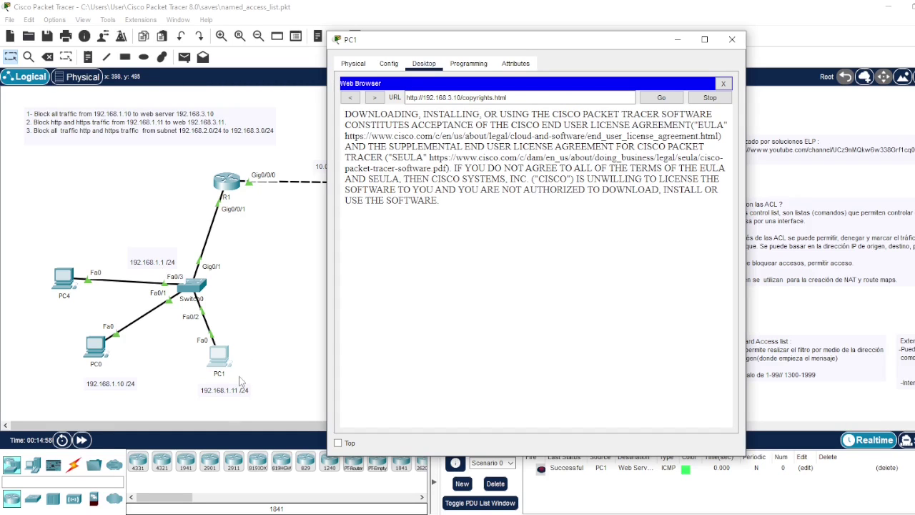
left_click_drag(498, 43, 287, 55)
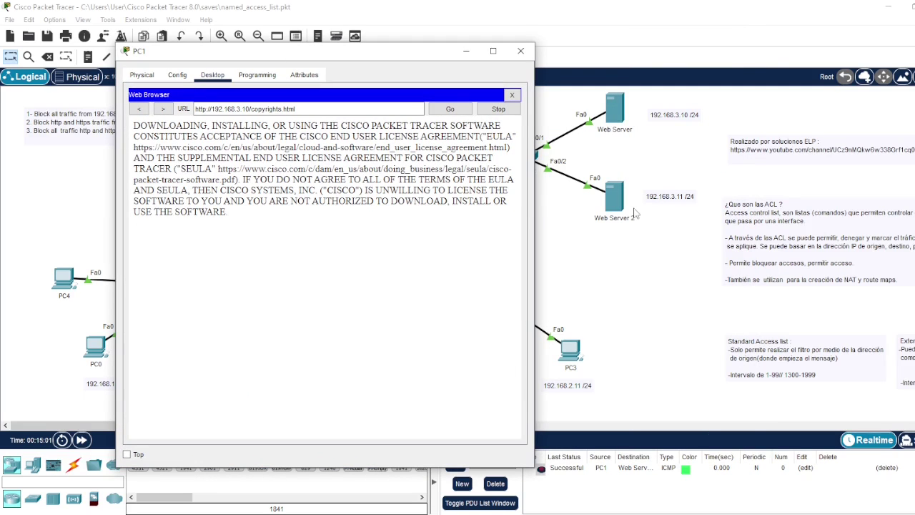
left_click_drag(303, 108, 246, 111)
key("BackSpace")
type("1")
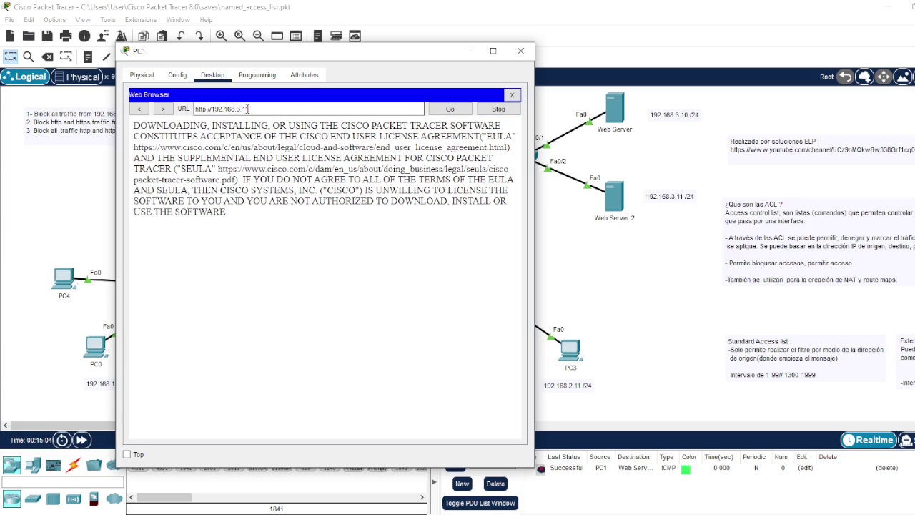
left_click(512, 97)
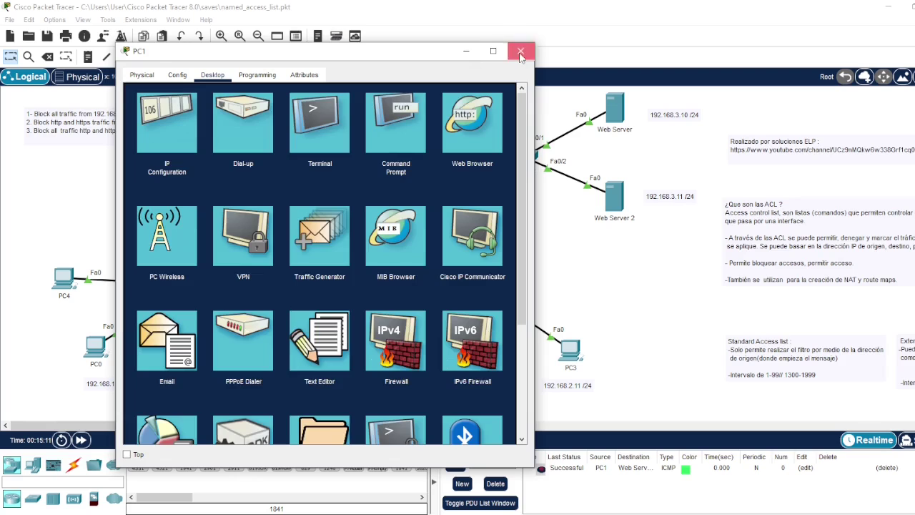
left_click(520, 52)
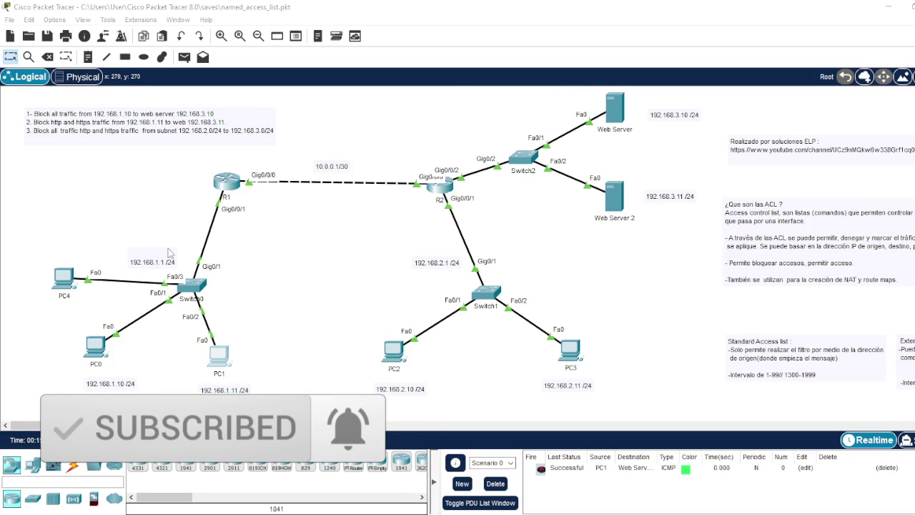
Display the access lists in R1's command line with sh access-lists to obtain the match counters
left_click(223, 186)
key("Return")
key("Return")
type("s")
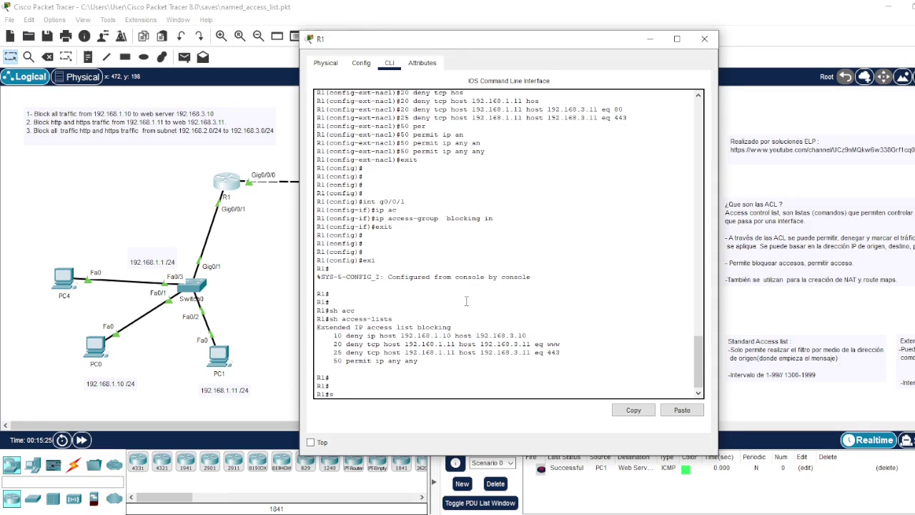
type("h acc")
key("Tab")
key("Return")
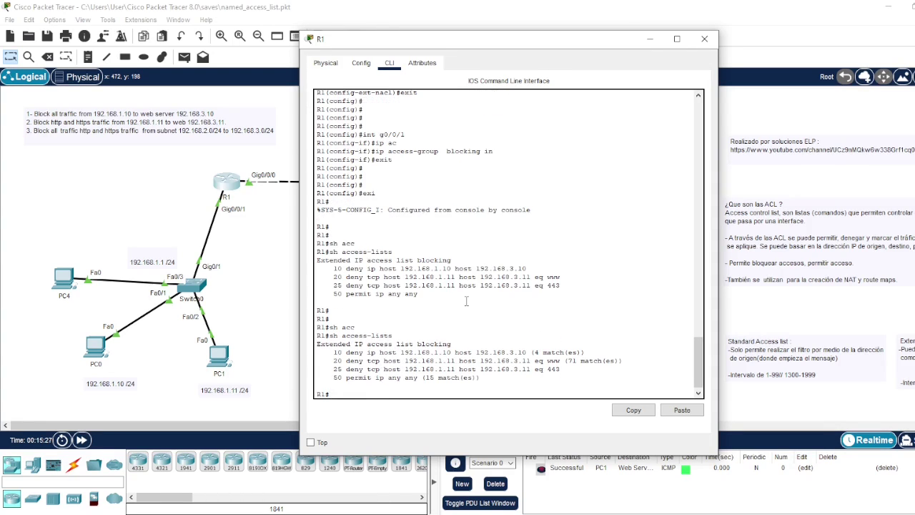
Examine the match counters of the blocking list's deny and permit rules, then close R1's window
left_click_drag(591, 371, 513, 356)
left_click(513, 357)
left_click_drag(624, 361, 406, 377)
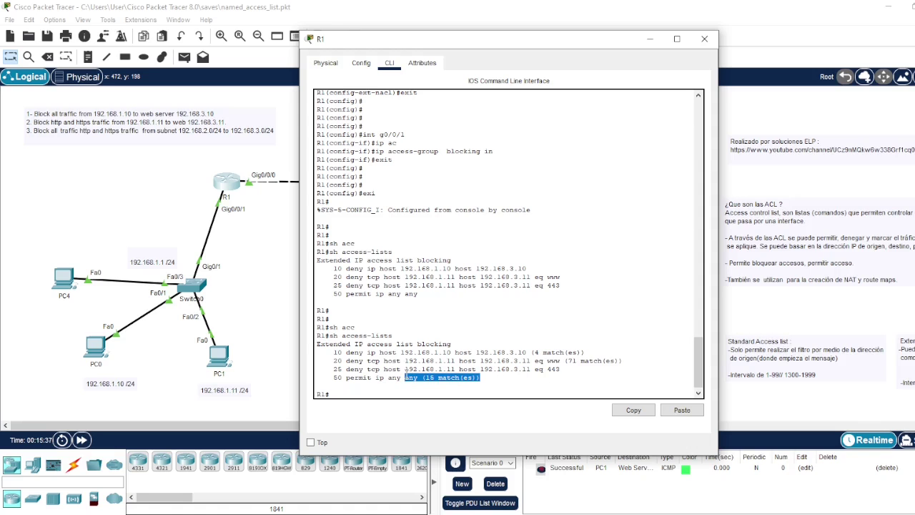
left_click_drag(584, 352, 535, 352)
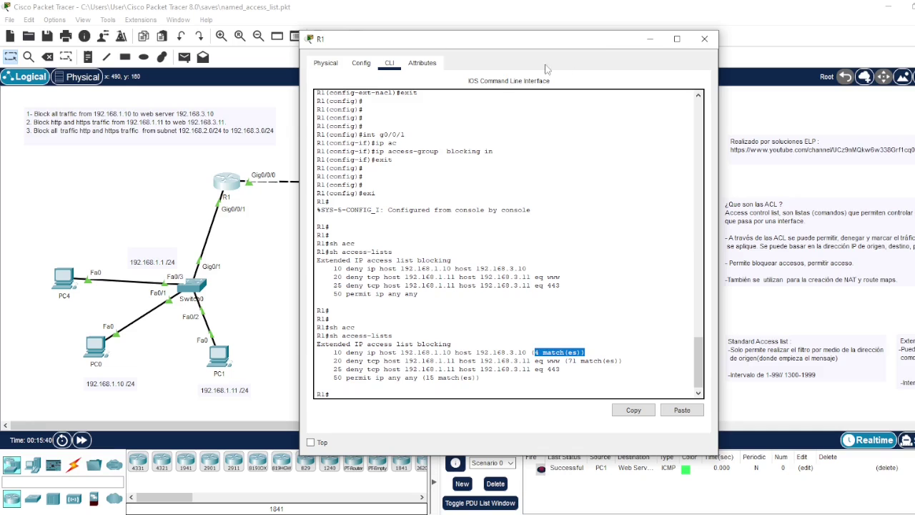
left_click(704, 39)
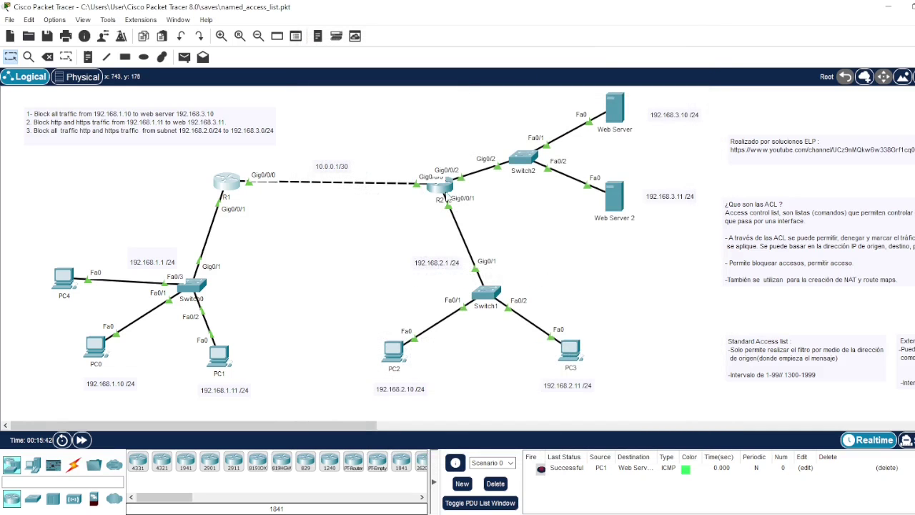
Enter privileged mode on R2 with the enable password and check for access lists with sh access-lists
left_click(444, 191)
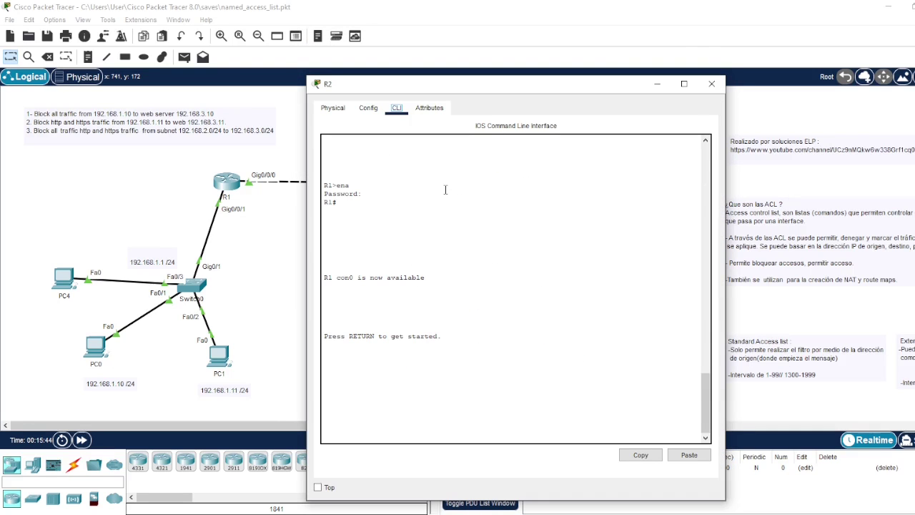
left_click(406, 209)
key("Return")
key("Return")
type("ena")
key("Return")
key("Return")
type("sh acc")
key("Tab")
key("Return")
key("Return")
key("Return")
Display R2's running configuration with sh run and examine the access group on interface GigabitEthernet0/0/2
type("sh ru")
key("Return")
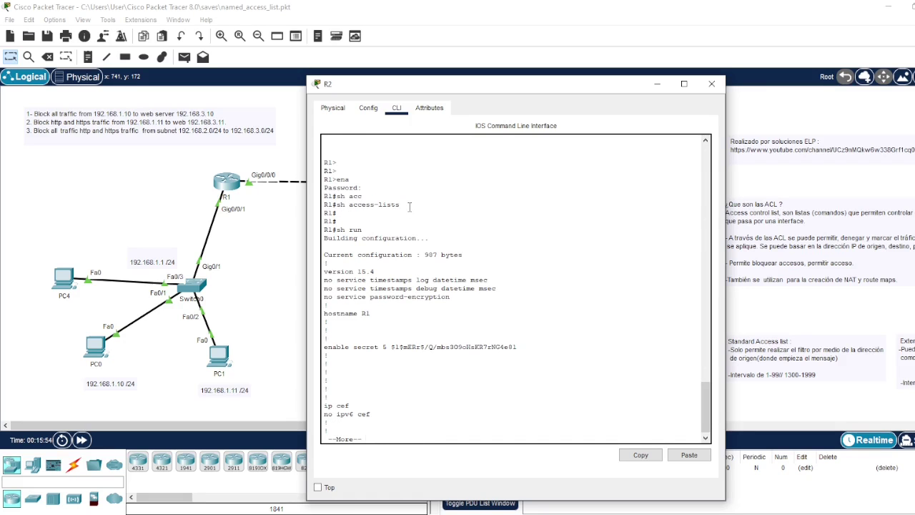
key("Return")
key("Return")
key("Return")
key("Return")
key("Return")
key("Return")
key("Return")
key("Return")
key("Return")
key("Return")
key("Return")
key("Return")
key("Return")
key("Return")
key("Return")
key("Return")
key("Return")
key("Return")
key("Return")
key("Return")
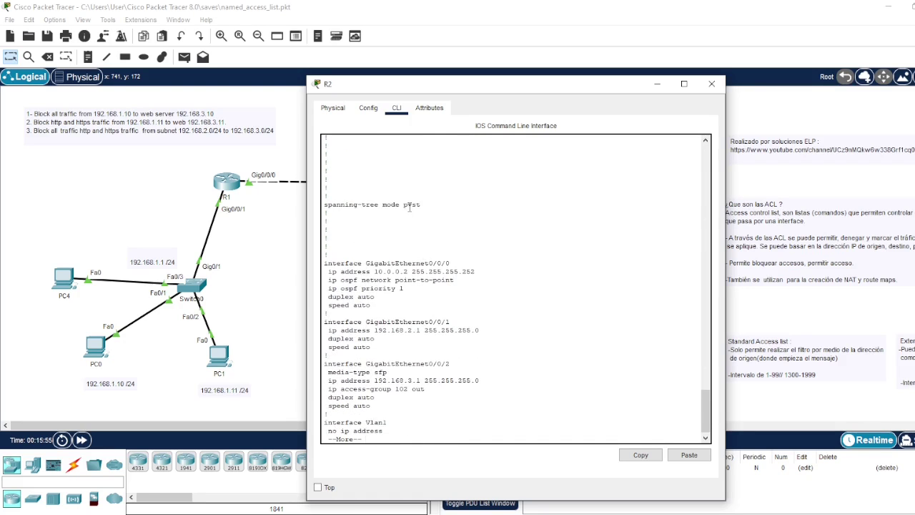
key("Return")
key("Return")
key("Return")
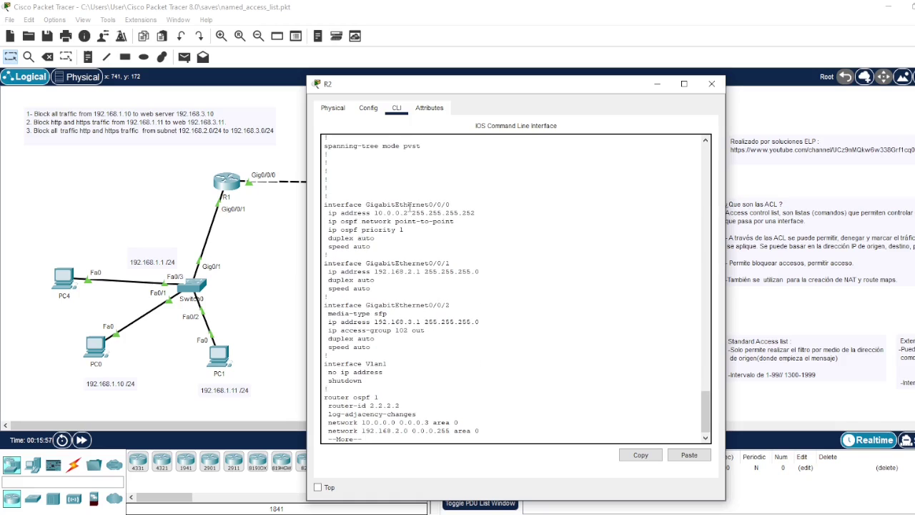
key("Return")
key("Return")
key("Return")
key("ctrl+c")
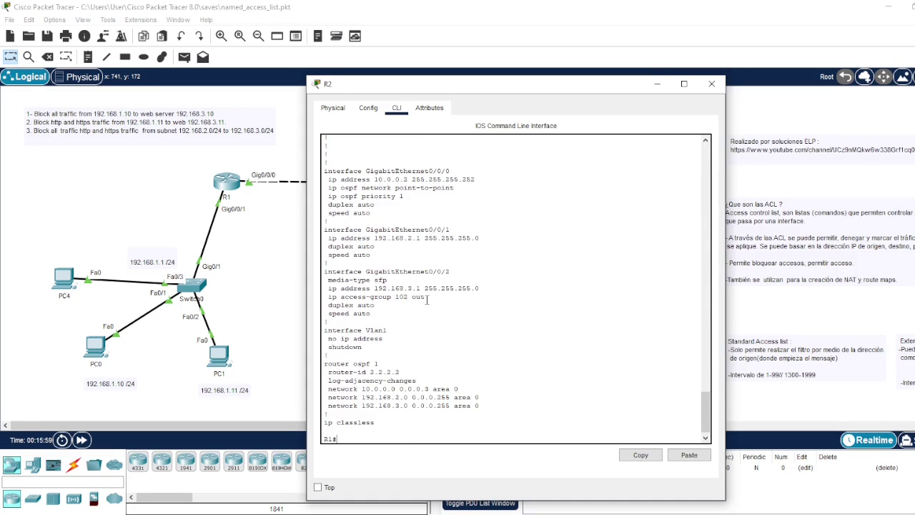
left_click_drag(409, 301, 342, 289)
Remove the outbound access group 102 from R2's interface g0/0/2 and return to privileged mode
left_click(425, 315)
type("conf t")
key("Return")
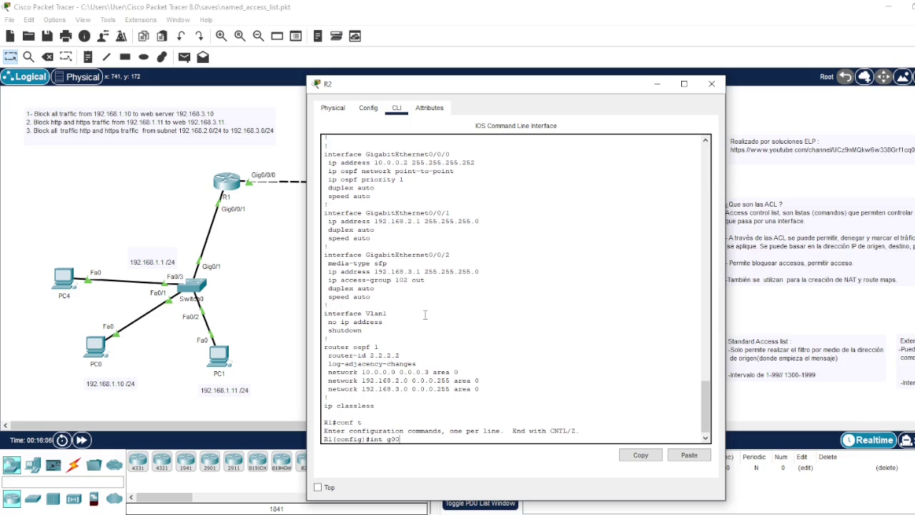
type("int g0/0/2")
key("Return")
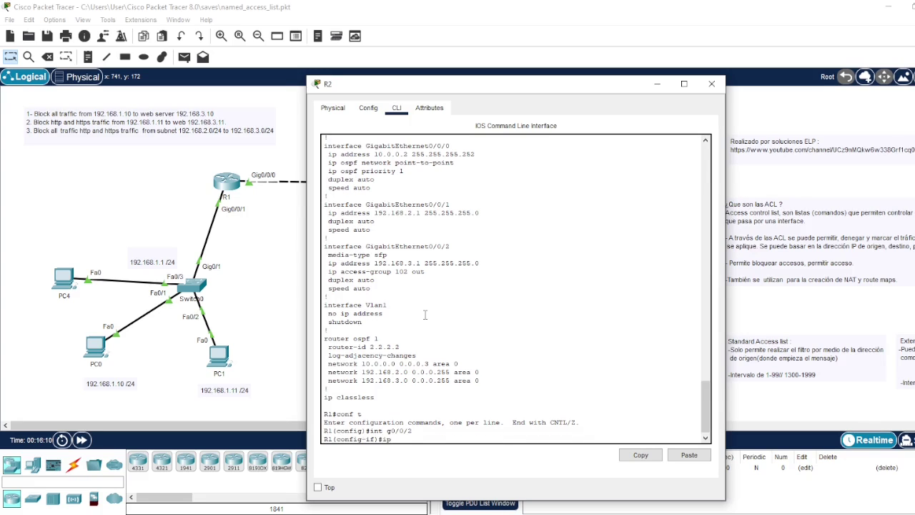
type("ip acc")
key("Tab")
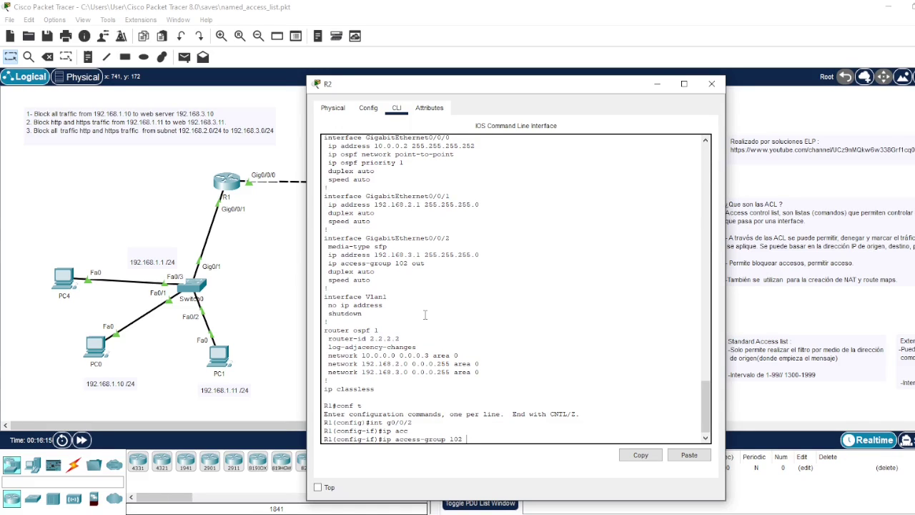
type("102 ou")
key("Tab")
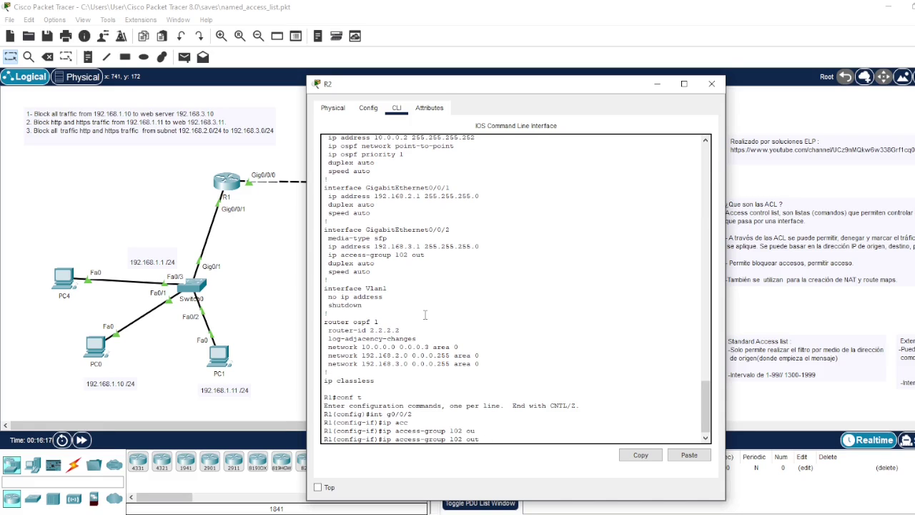
type("no")
key("Return")
type("end")
key("Return")
key("Return")
key("Return")
key("Return")
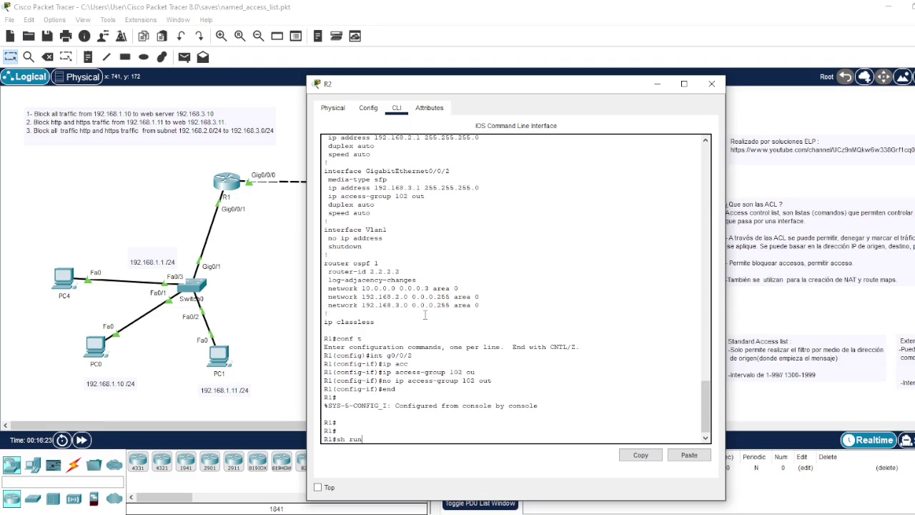
Display R2's running configuration with sh run and check the GigabitEthernet0/0/2 section for leftover access groups
type("sh run")
key("Return")
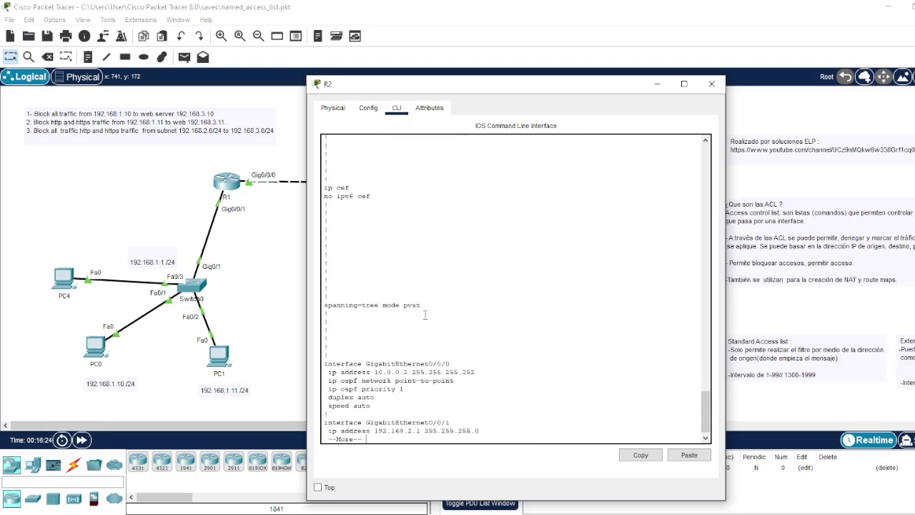
key("space")
key("Return")
key("Return")
key("Return")
key("Return")
key("Return")
key("Return")
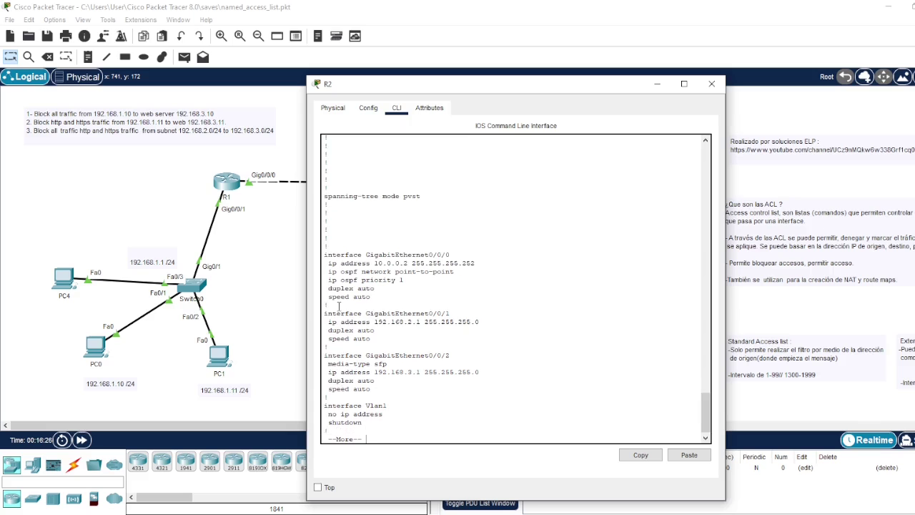
left_click_drag(393, 357, 394, 386)
key("Return")
key("space")
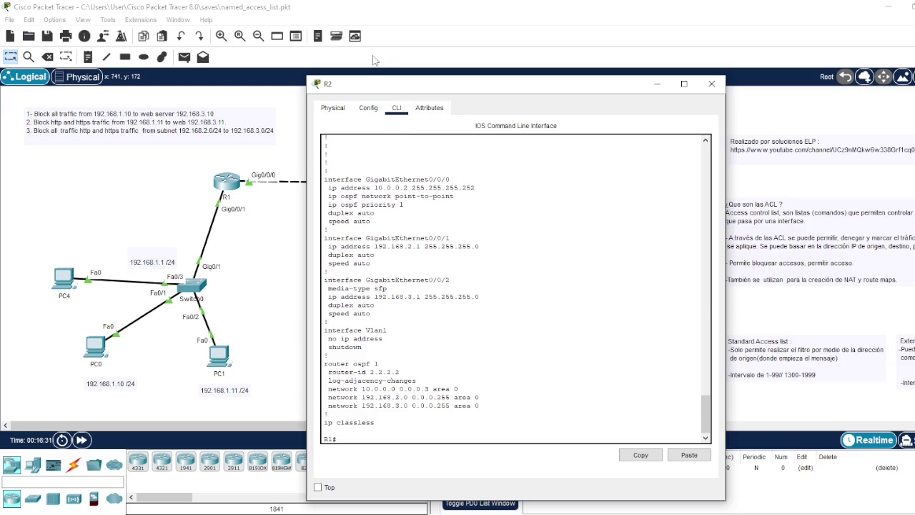
Create an extended named access list called web on R2 with ip access-list extended web
type("conf t")
key("Return")
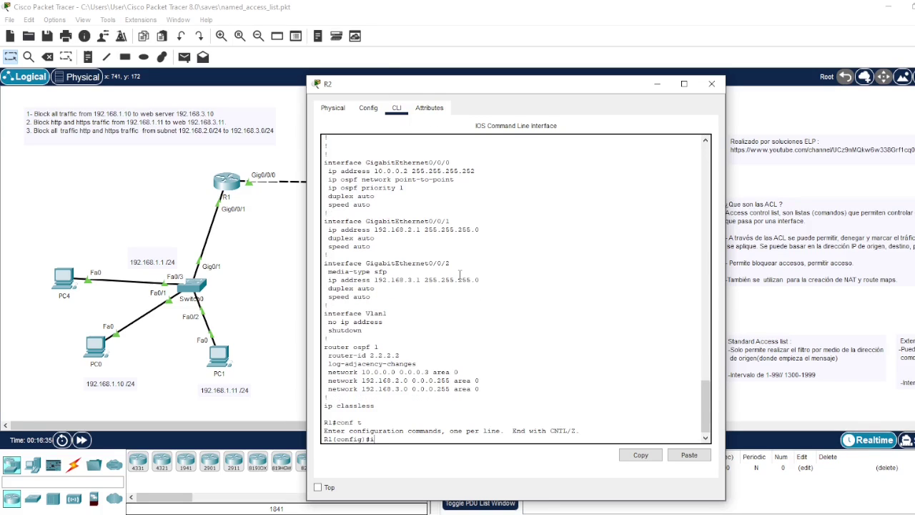
type("ip acc")
key("Tab")
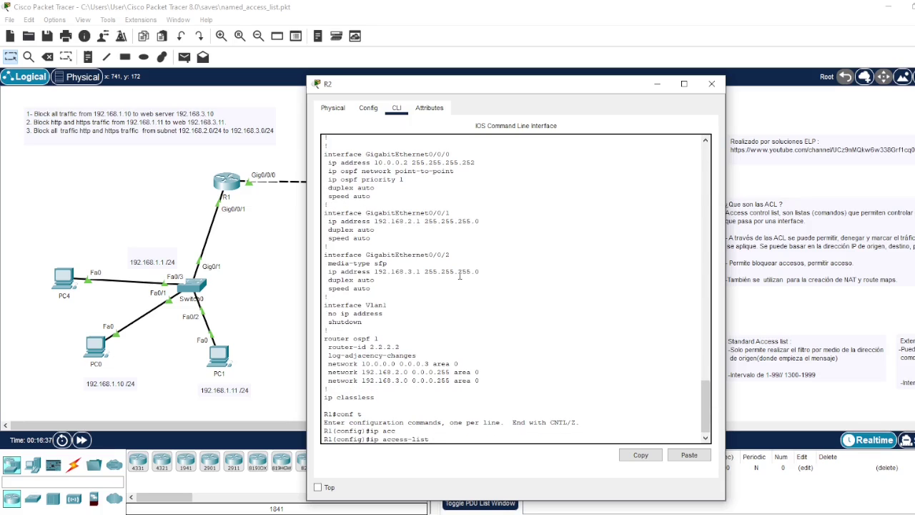
type("ex")
key("Tab")
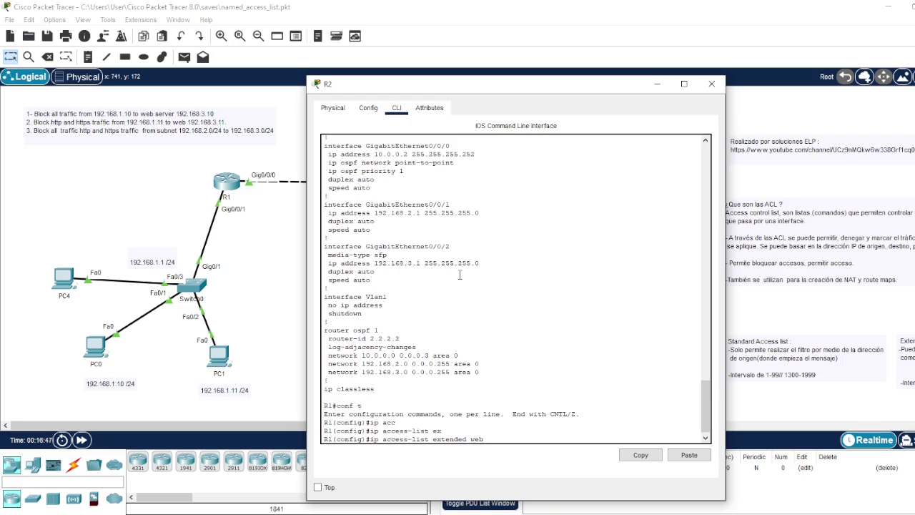
key("Return")
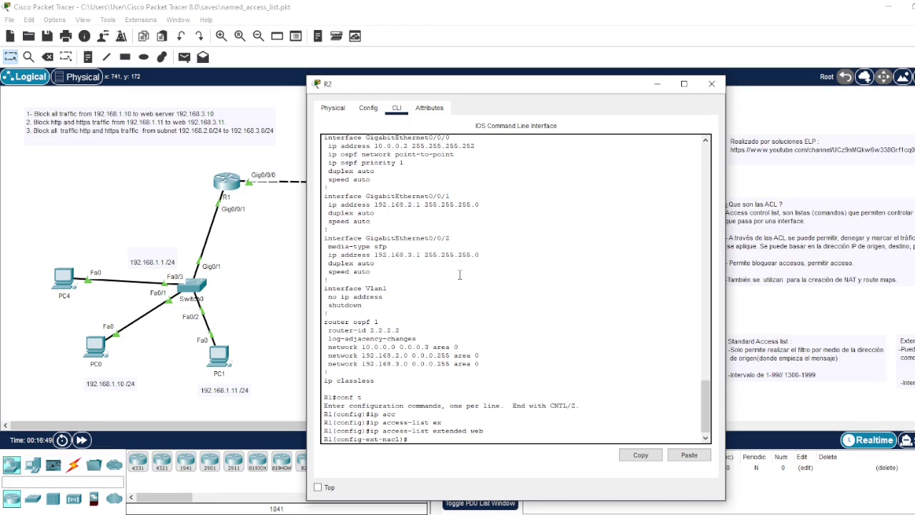
Begin entry 10 of list web as deny tcp with source 192.168.2.0 and wildcard 0.0.0.255
left_click_drag(362, 83, 135, 47)
left_click_drag(365, 57, 515, 39)
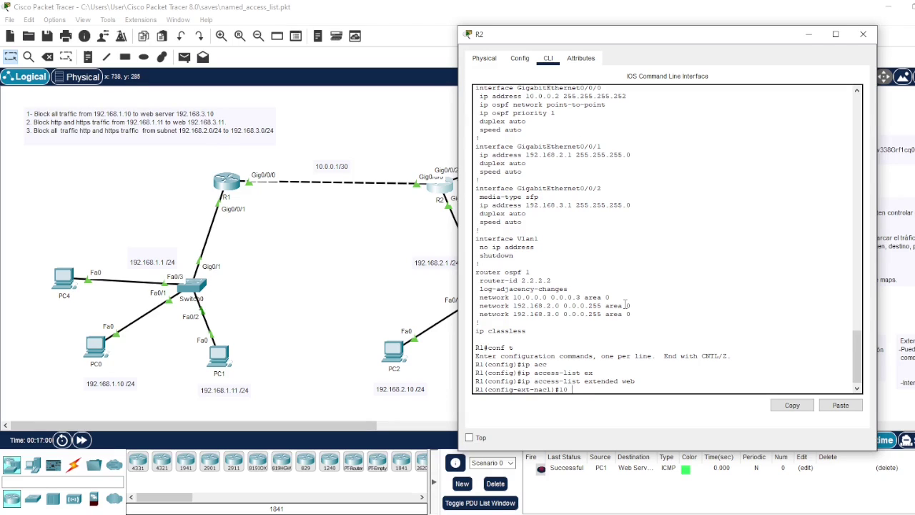
type("de")
key("Tab")
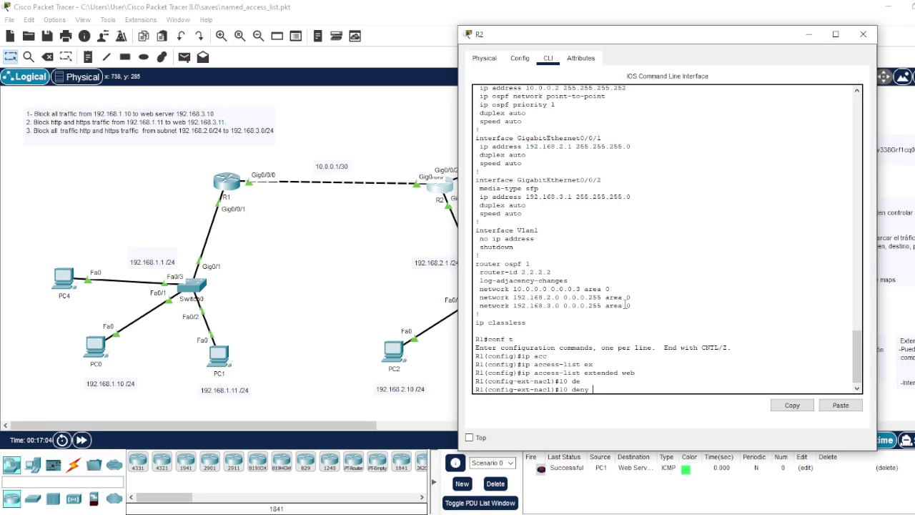
type("tc")
key("Tab")
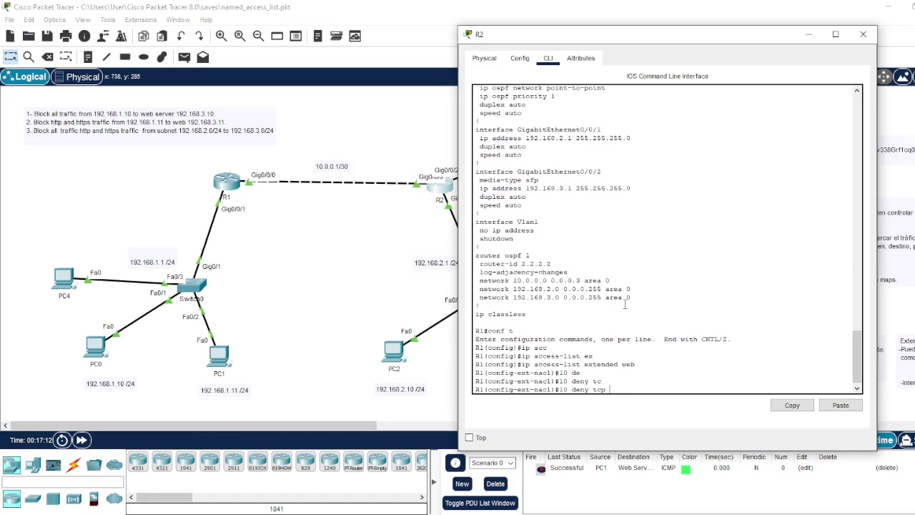
type("192.168.2.0 0.0.0.25")
Review the wildcard mask subtraction in the Notepad note, put it away and return to R2's command line
left_click(179, 512)
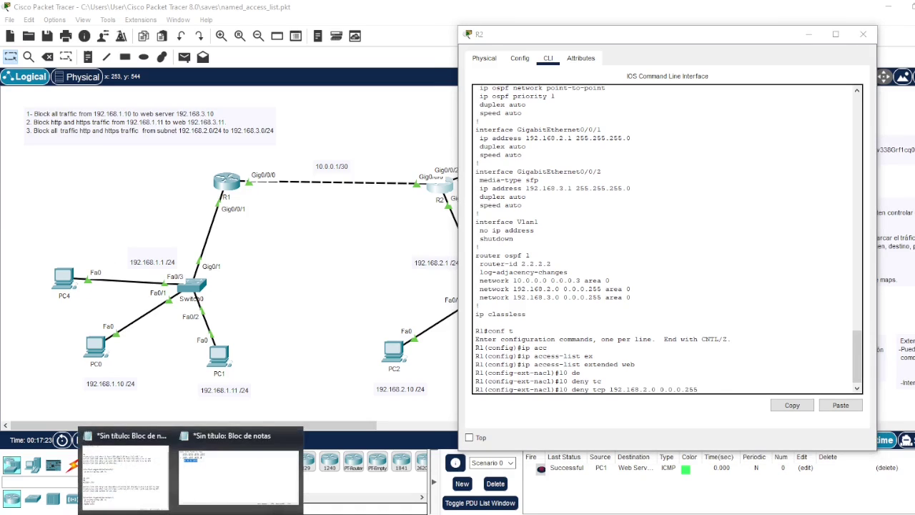
left_click(199, 484)
left_click_drag(107, 47, 256, 47)
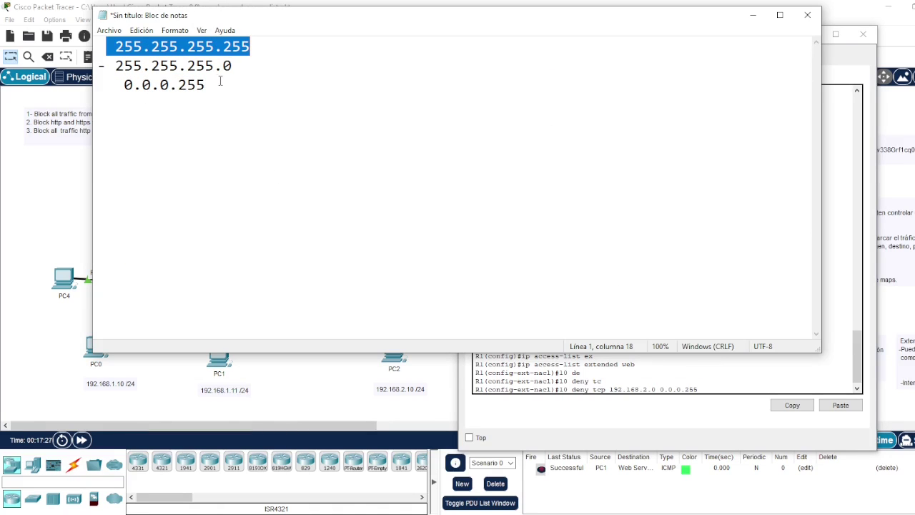
left_click(549, 384)
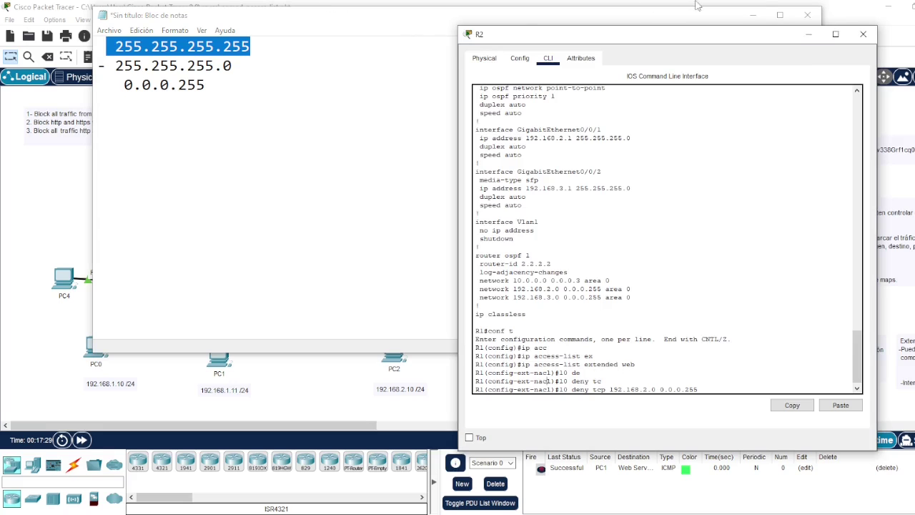
left_click(752, 16)
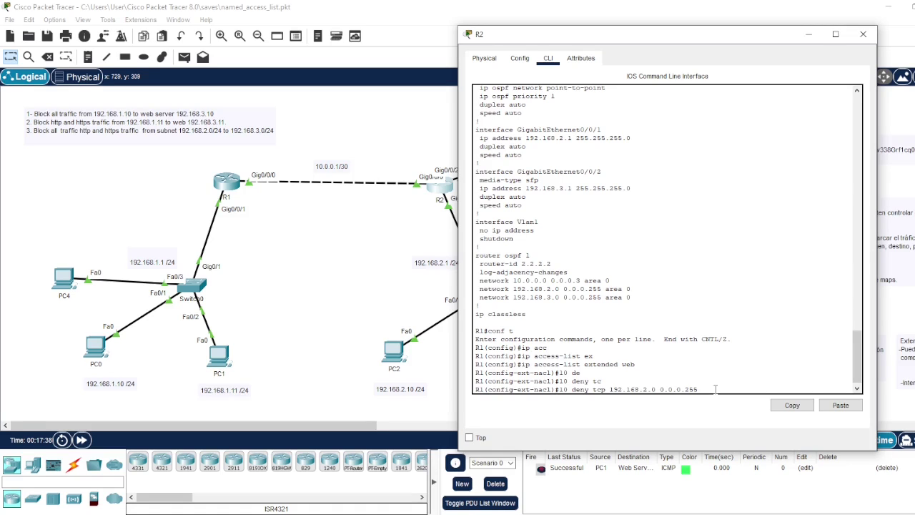
Complete entry 10 with destination 192.168.3.0 0.0.0.255, checking the available port options, and set the match to eq 80
type("192.168.3.0 0.0.0.255 eq ?")
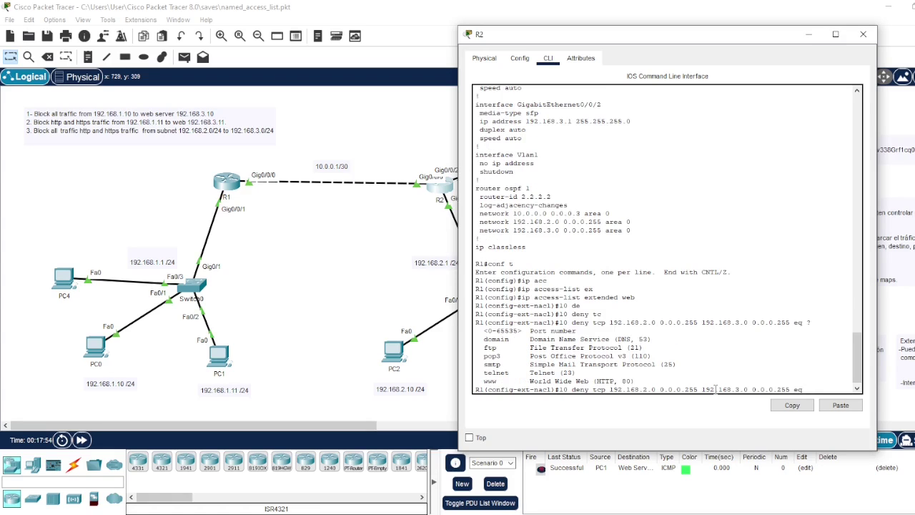
type("80")
key("Return")
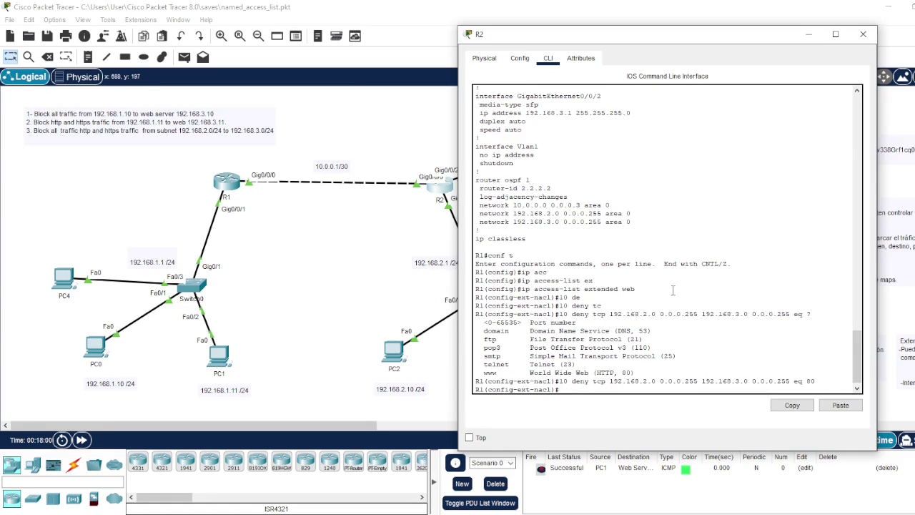
Add deny tcp 192.168.2.0 0.0.0.255 192.168.3.0 0.0.0.255 eq 443 to list web with sequence number 10
key("Up")
key("BackSpace")
type("443")
key("Return")
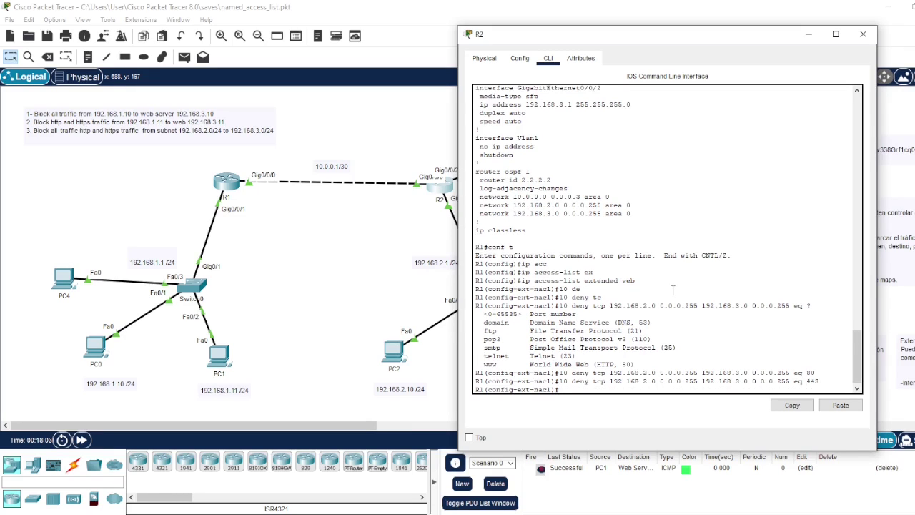
Re-enter entry 10 of list web as deny tcp 192.168.2.0 0.0.0.255 192.168.3.0 0.0.0.255 eq 80
key("Up")
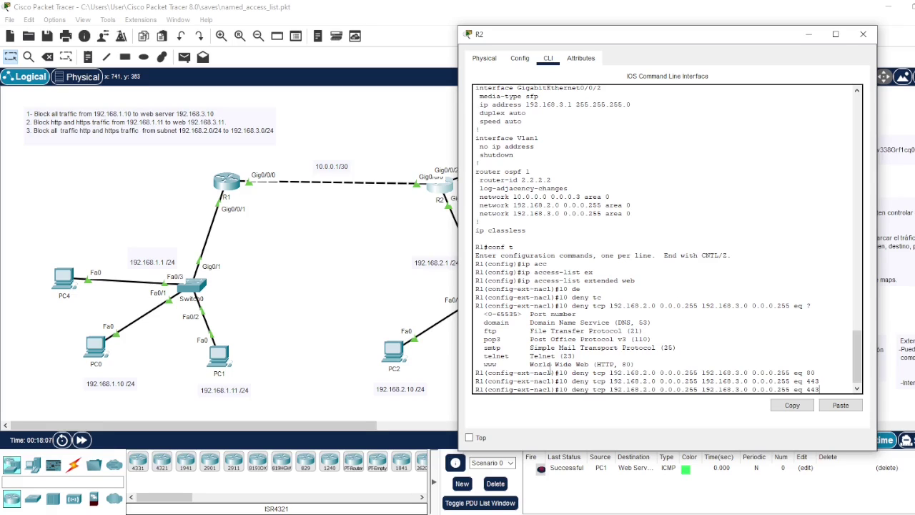
double_click(564, 379)
key("BackSpace")
key("BackSpace")
key("BackSpace")
type("80")
key("Return")
Try to add the port 443 rule as entry 15: deny tcp 192.168.2.0 0.0.0.255 192.168.3.0 0.0.0.255 eq 443
key("Up")
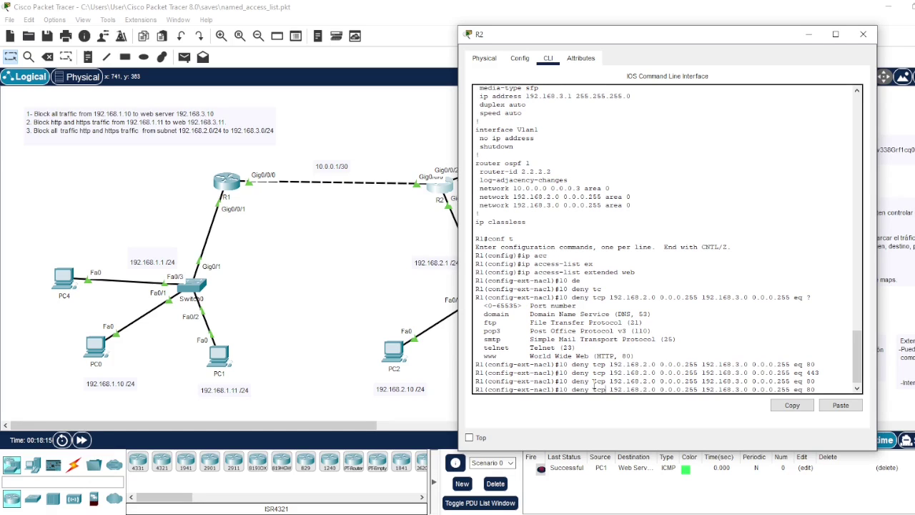
key("BackSpace")
type("5")
key("Right")
key("Right")
key("Right")
key("Right")
key("Right")
key("Right")
key("Right")
key("Right")
key("Right")
key("Right")
key("Right")
key("Delete")
key("Delete")
type("443")
key("Return")
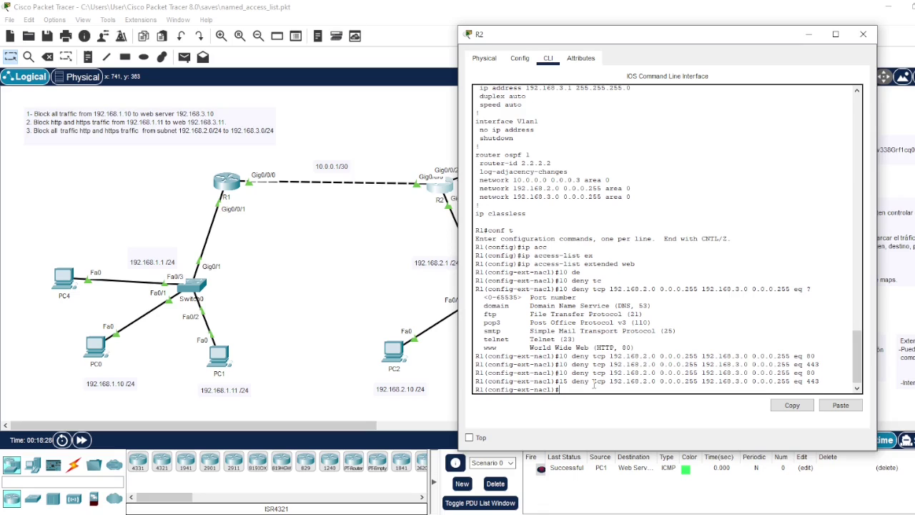
Add entry 50 permit ip any any to list web
type("50 permit")
key("Tab")
type("ip any any")
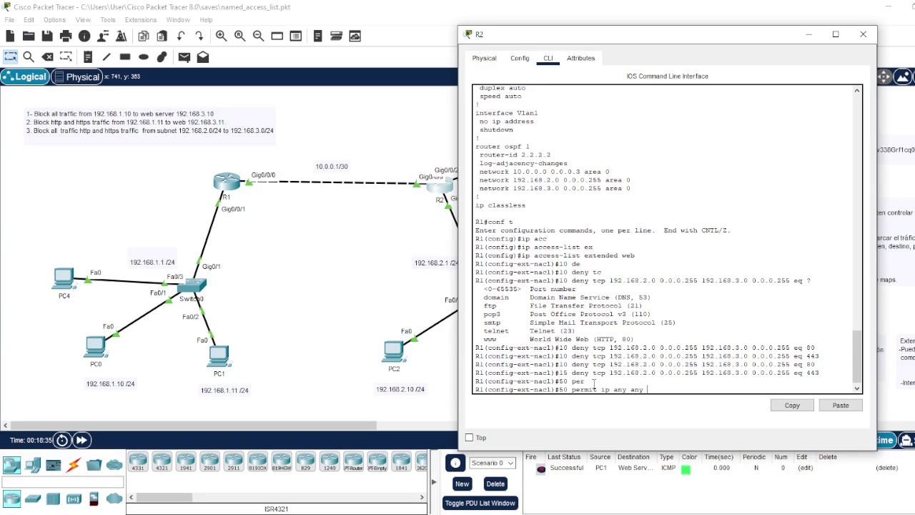
double_click(621, 390)
double_click(636, 389)
double_click(620, 389)
double_click(637, 389)
key("Return")
Return to privileged mode and display the access lists with sh access-lists to check the list's name and entries
type("end")
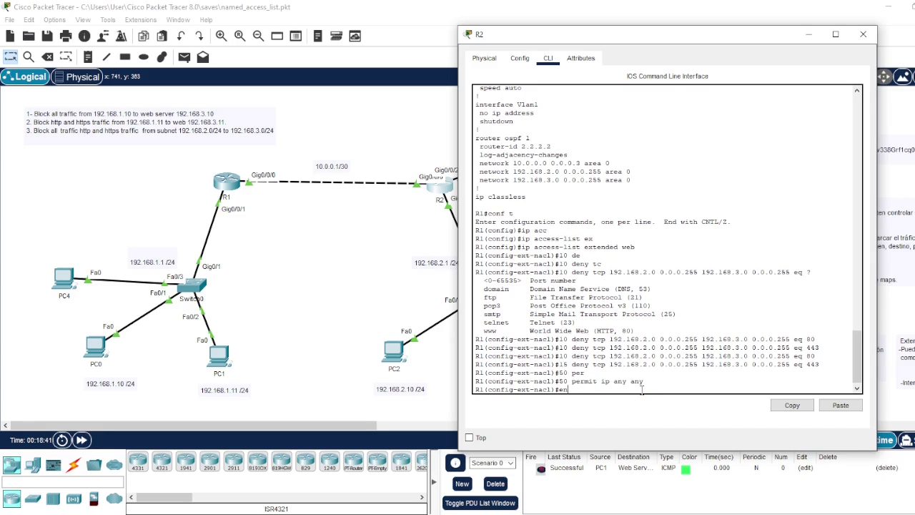
key("Return")
key("Return")
key("Return")
key("Return")
type("sh acc")
key("Tab")
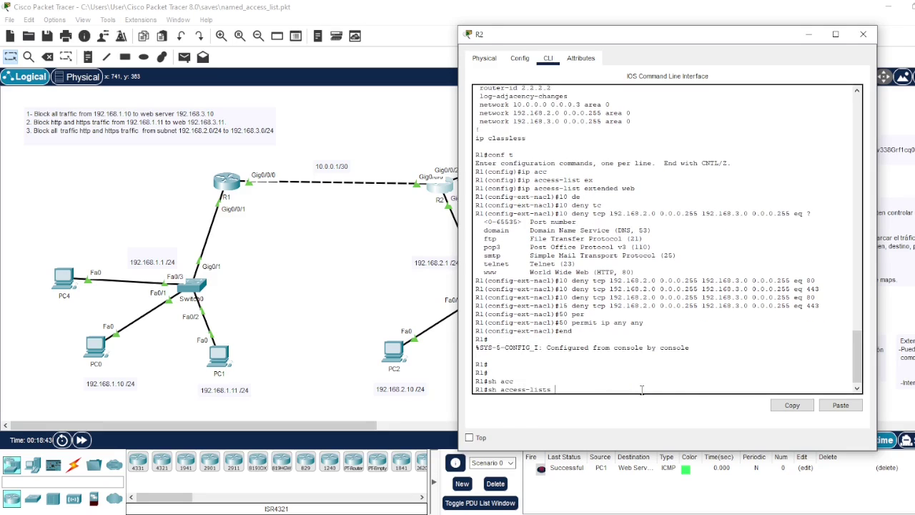
key("Return")
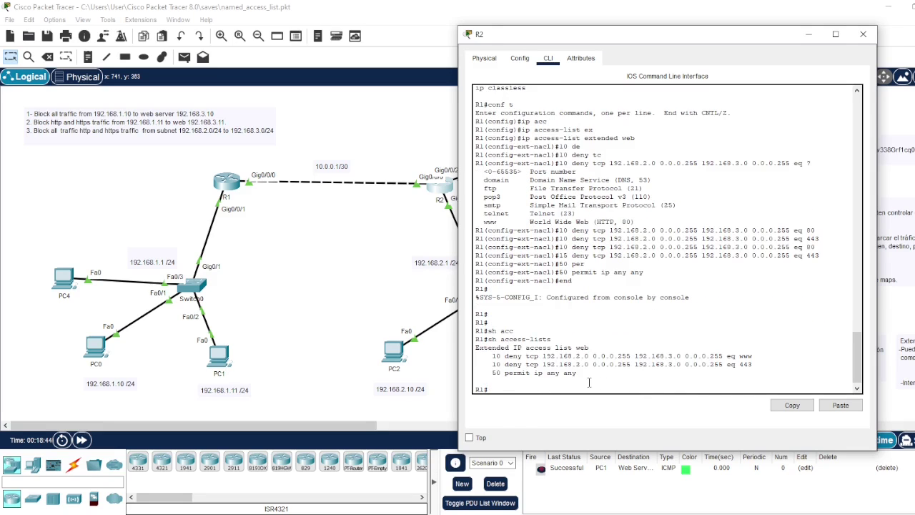
left_click_drag(576, 373, 477, 348)
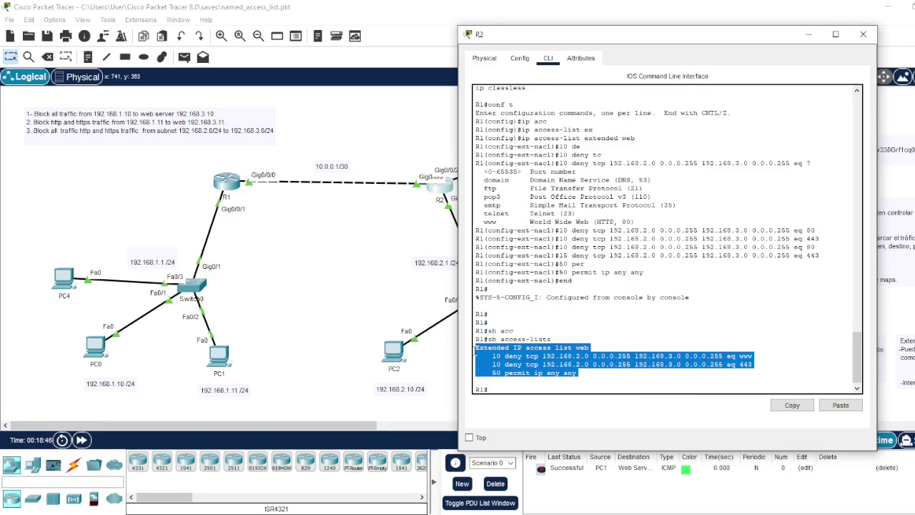
left_click(586, 346)
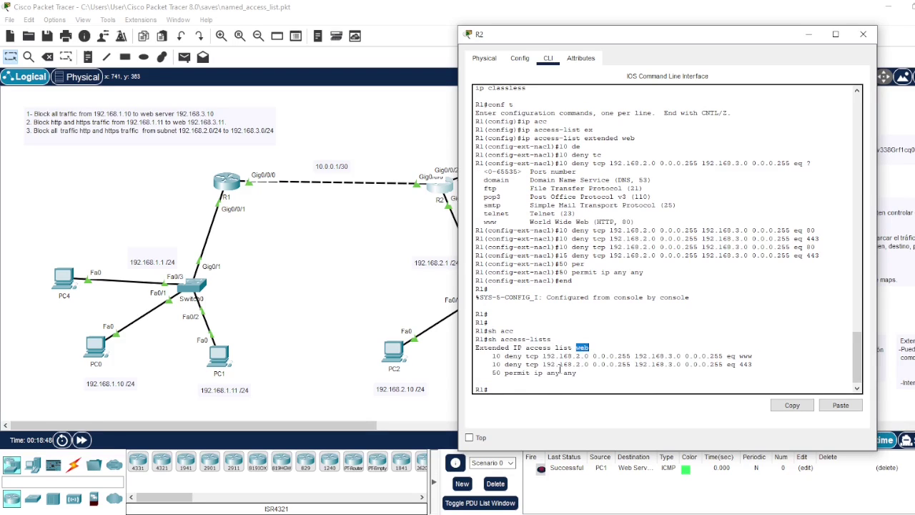
Enter global configuration on R2 and open interface g0/0/1, which faces Switch1, for configuration
type("conf t")
key("Return")
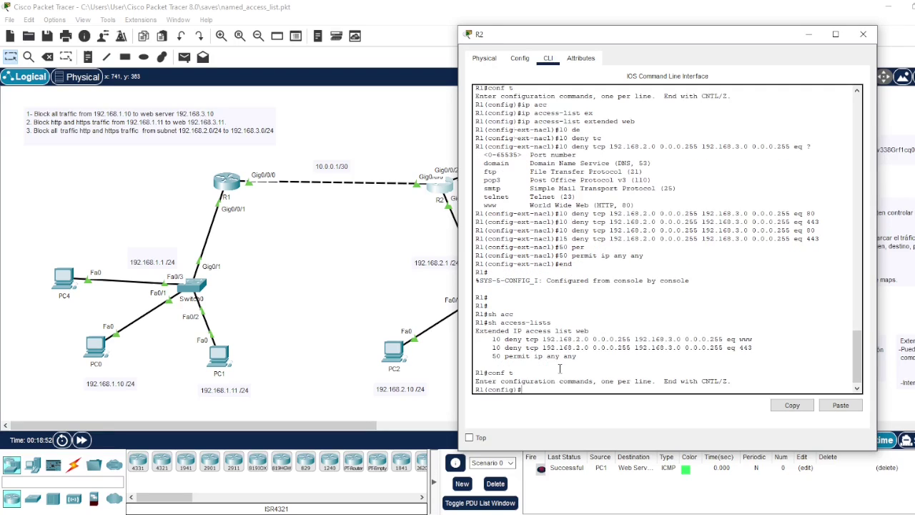
type("int")
left_click_drag(540, 39, 606, 34)
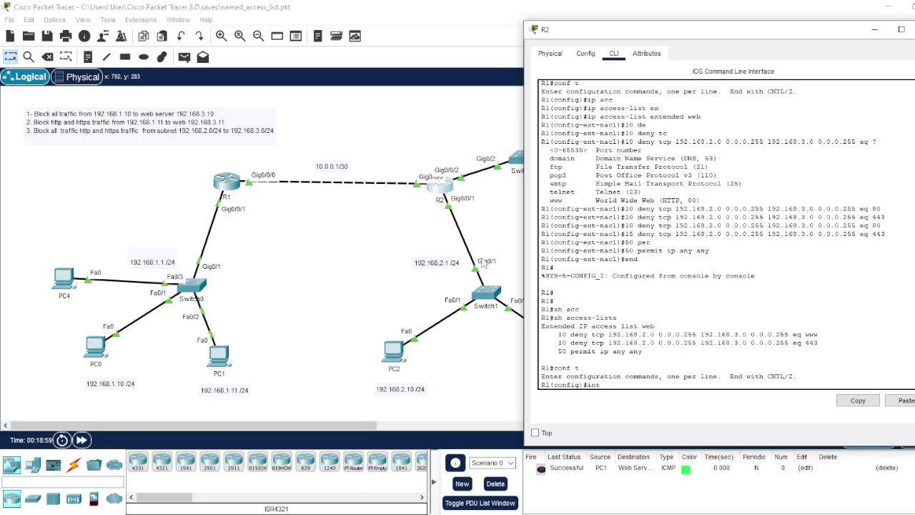
type("g0/0/1")
key("Return")
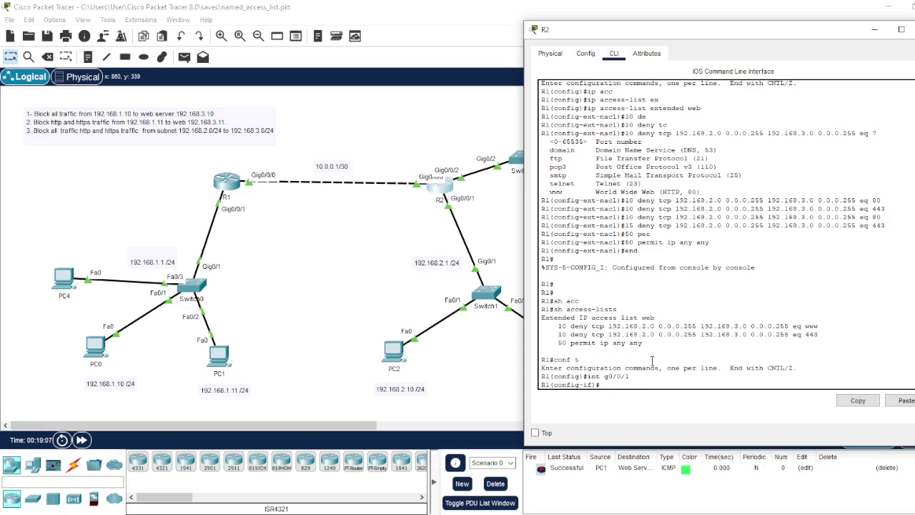
Apply the list to the interface inbound with ip access-group web in, and exit interface configuration
type("ip acc")
key("Tab")
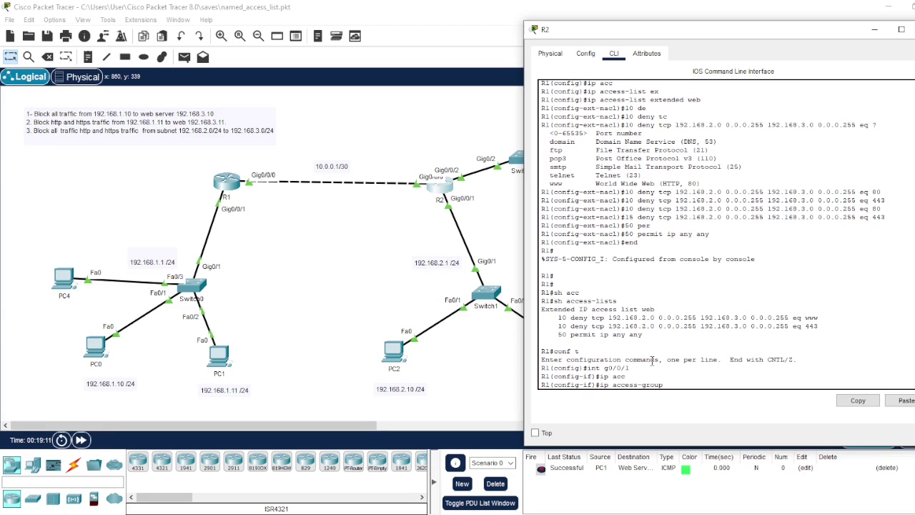
type("?")
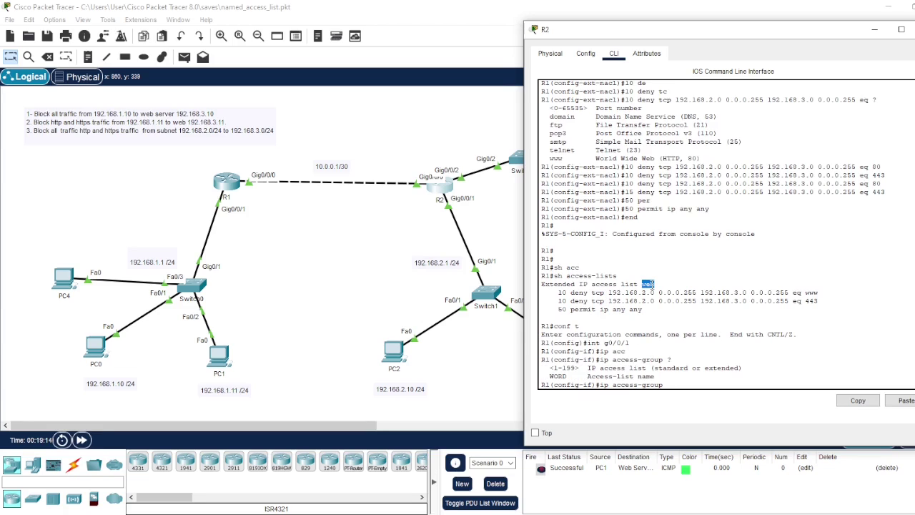
type("web")
key("Return")
key("Up")
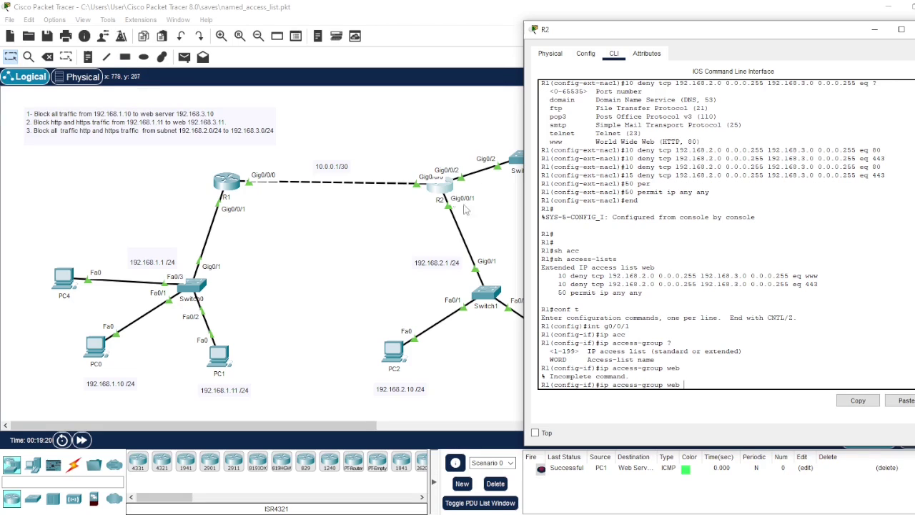
type("in")
key("Return")
type("exit")
key("Return")
key("Return")
key("Return")
key("Return")
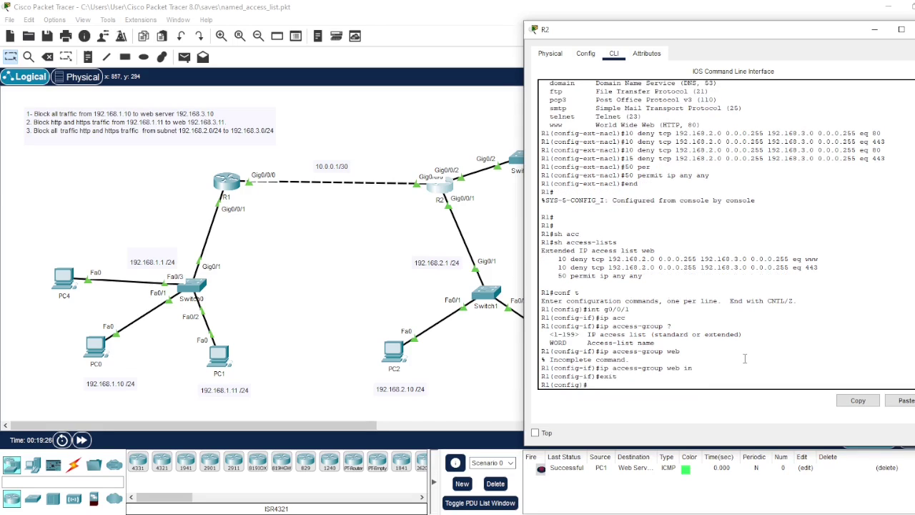
Leave configuration mode and run sh access-lists again to review the deny entries of list web
type("end")
key("Return")
type("sh acc")
key("Tab")
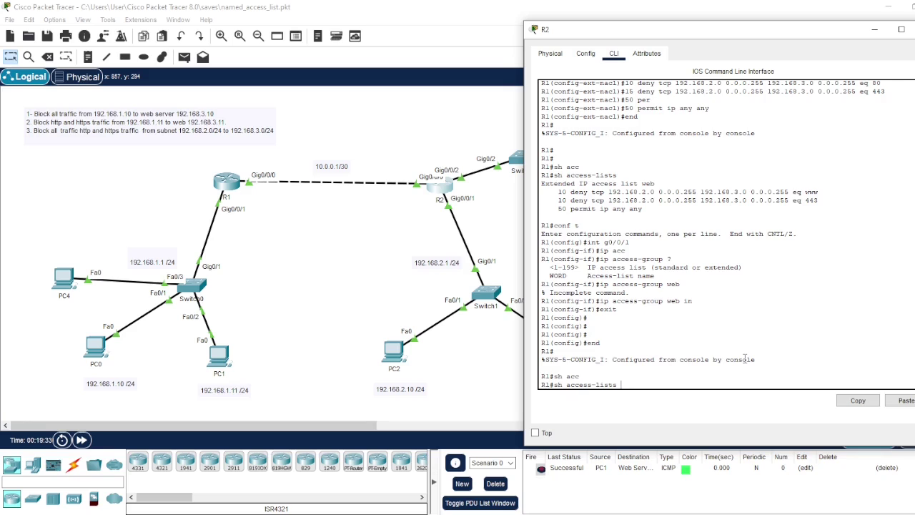
key("Return")
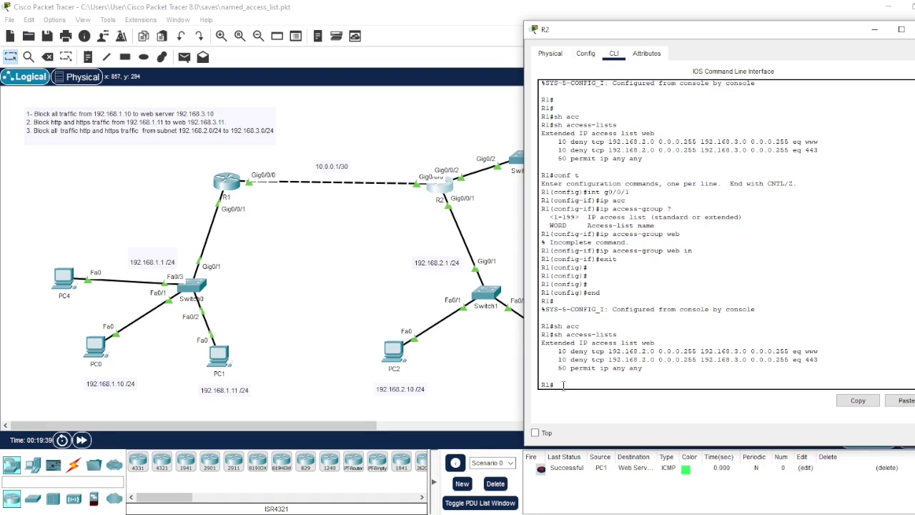
left_click_drag(554, 351, 592, 351)
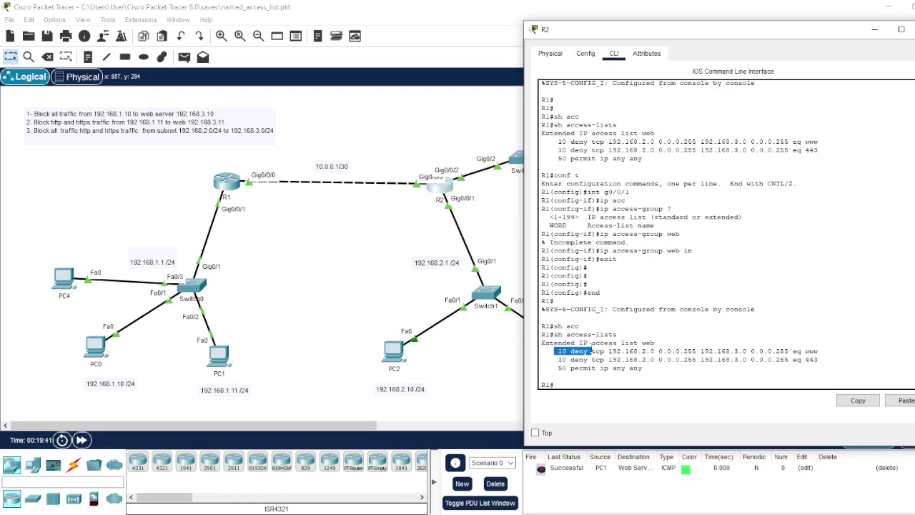
left_click(592, 351)
Send a simple PDU from PC2 to Web Server, and clear all PDUs from the scenario
left_click(309, 277)
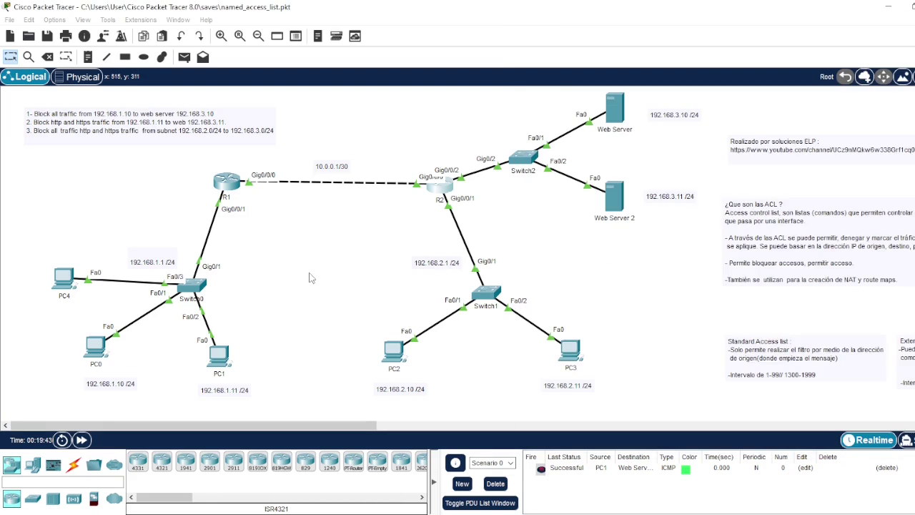
left_click(184, 57)
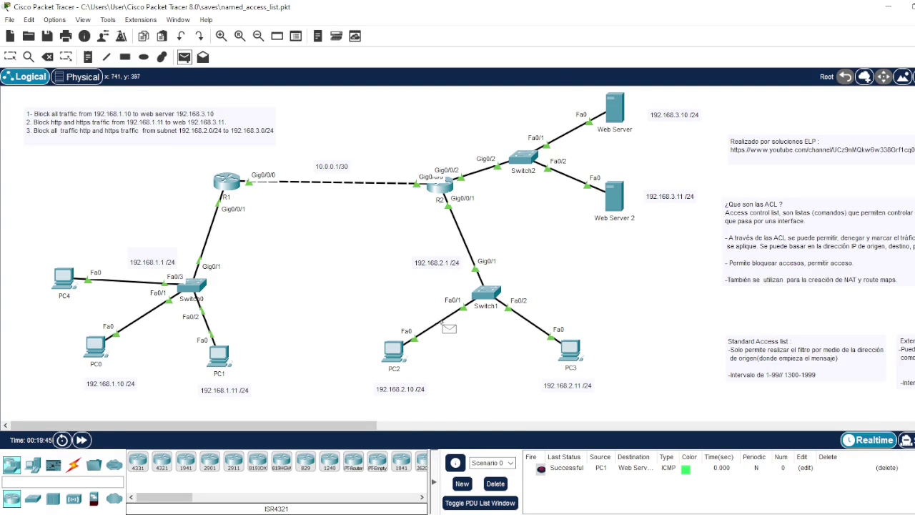
left_click(393, 351)
left_click(609, 103)
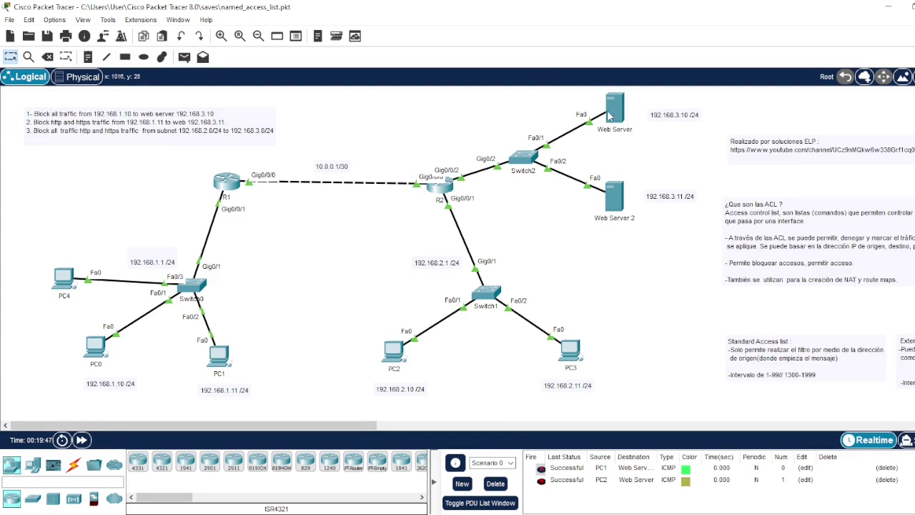
left_click(495, 483)
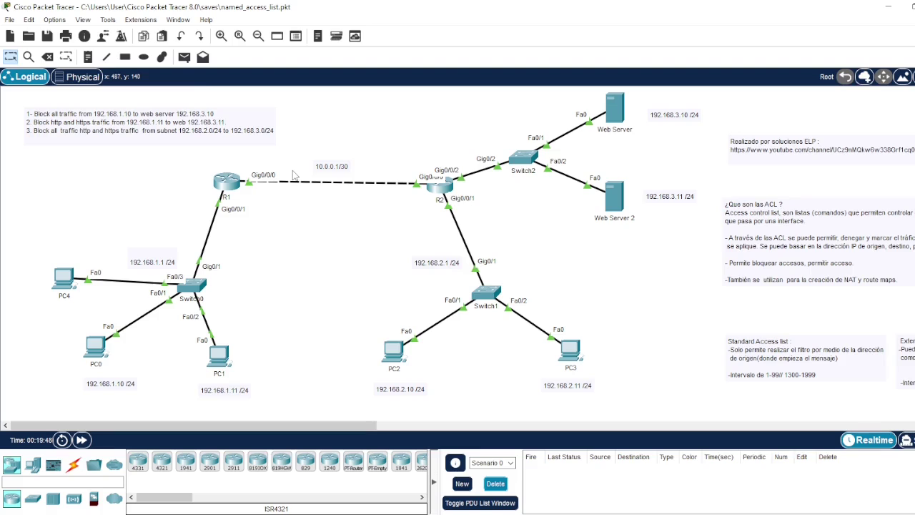
Test ICMP from PC2 by sending one simple PDU to Web Server and one to Web Server 2
left_click(183, 56)
left_click(395, 352)
left_click(613, 108)
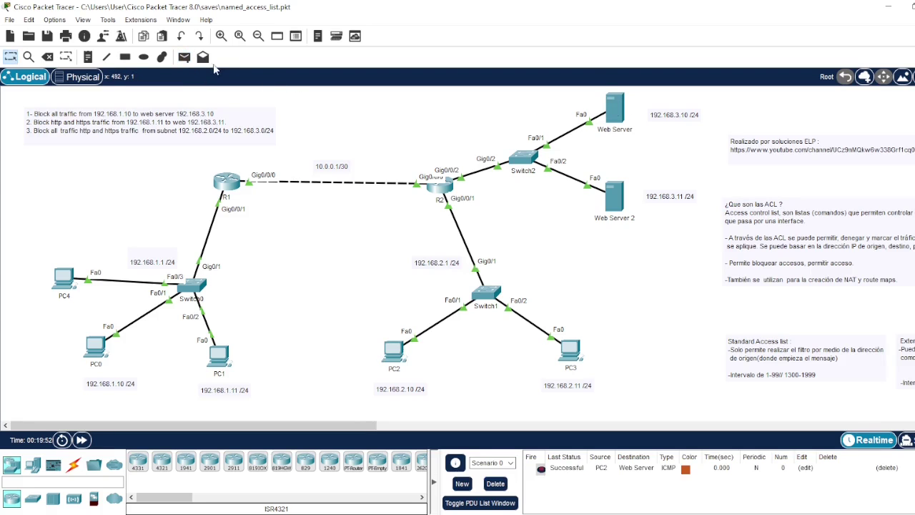
left_click(184, 56)
left_click(395, 350)
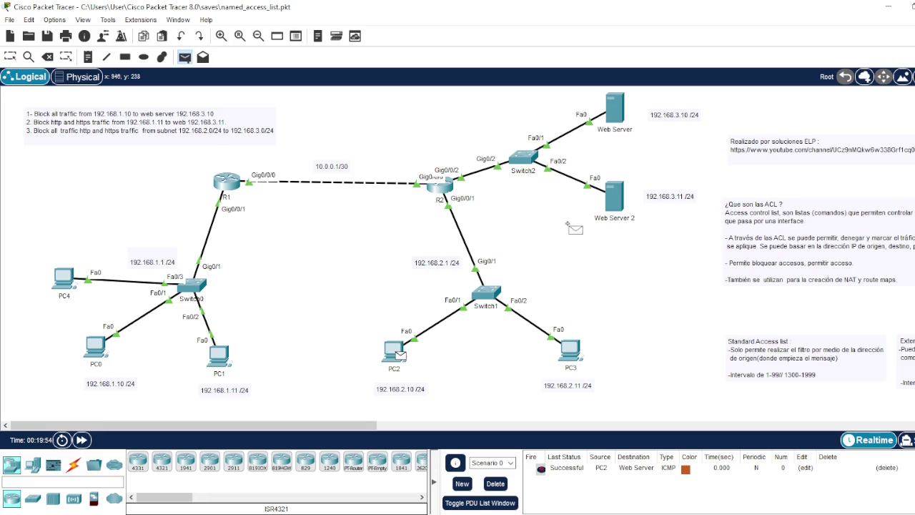
left_click(614, 196)
Send a simple PDU from PC3 to Web Server, and clear the scenario's PDU list
left_click(184, 57)
left_click(570, 351)
left_click(609, 114)
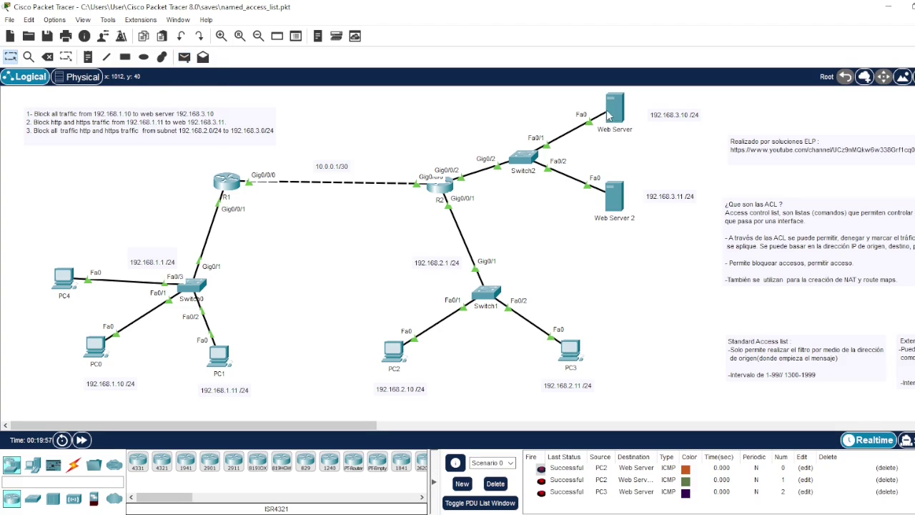
left_click(495, 483)
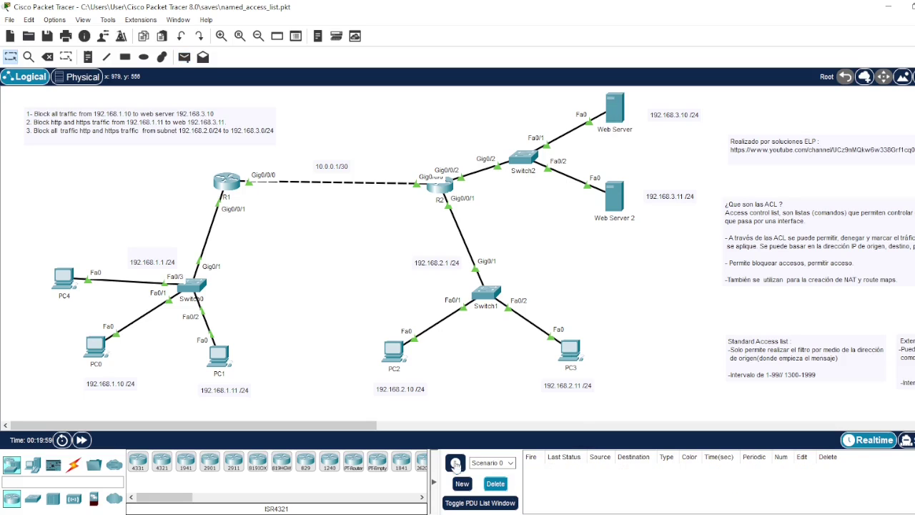
left_click(393, 350)
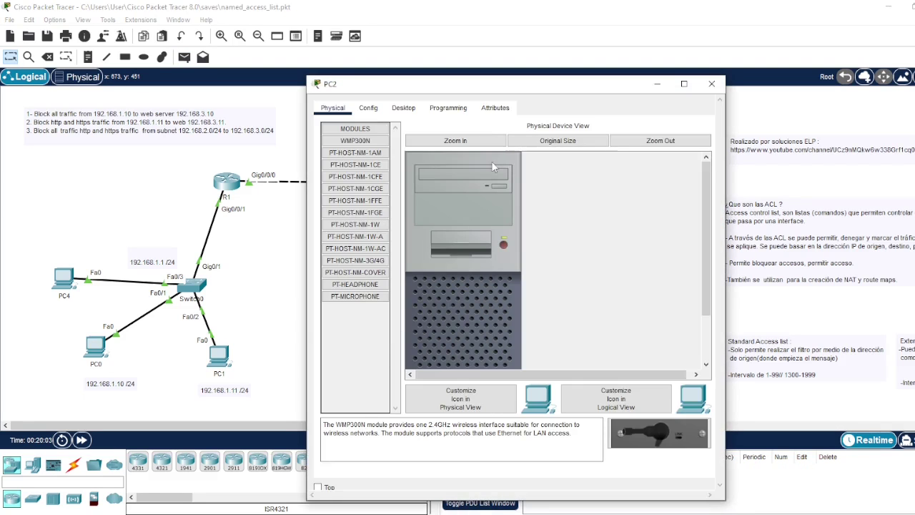
left_click(404, 109)
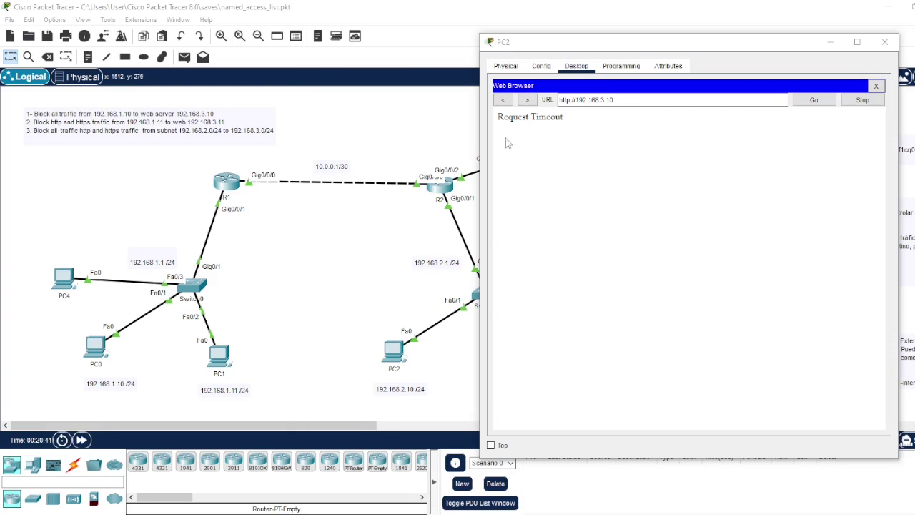
left_click_drag(557, 48, 173, 50)
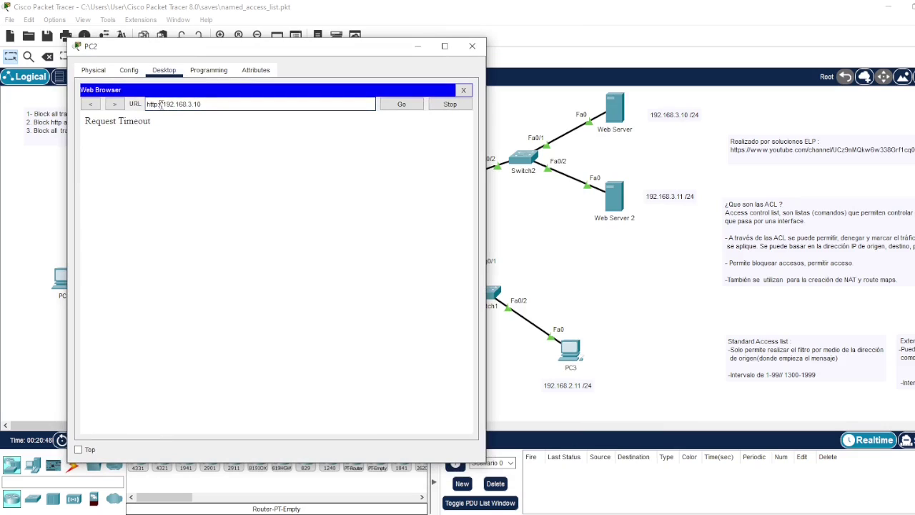
type("s")
left_click(397, 105)
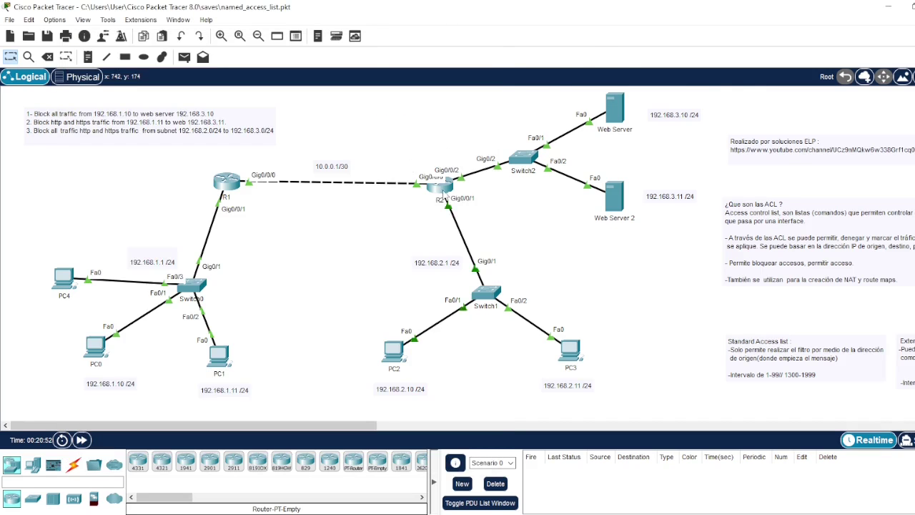
Rerun sh access-lists in R2's CLI and examine the match counters on the deny entries of list web
left_click(443, 192)
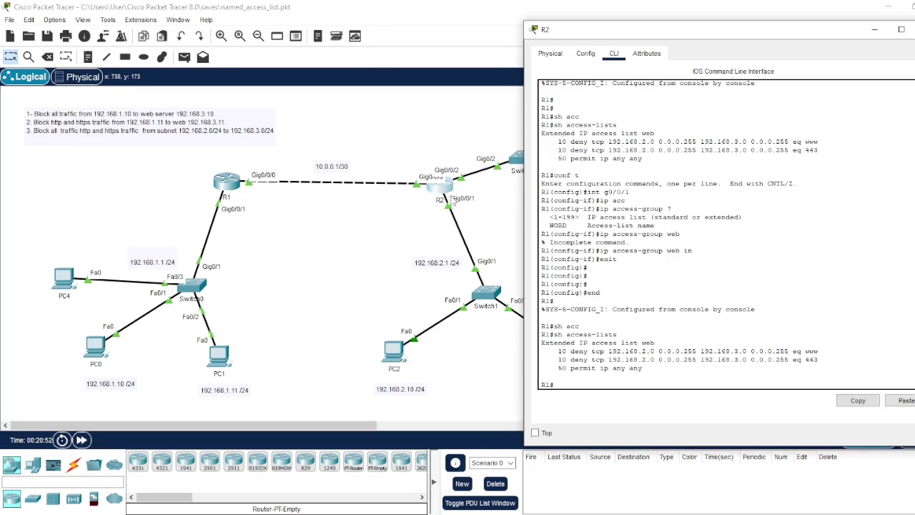
key("Up")
key("Return")
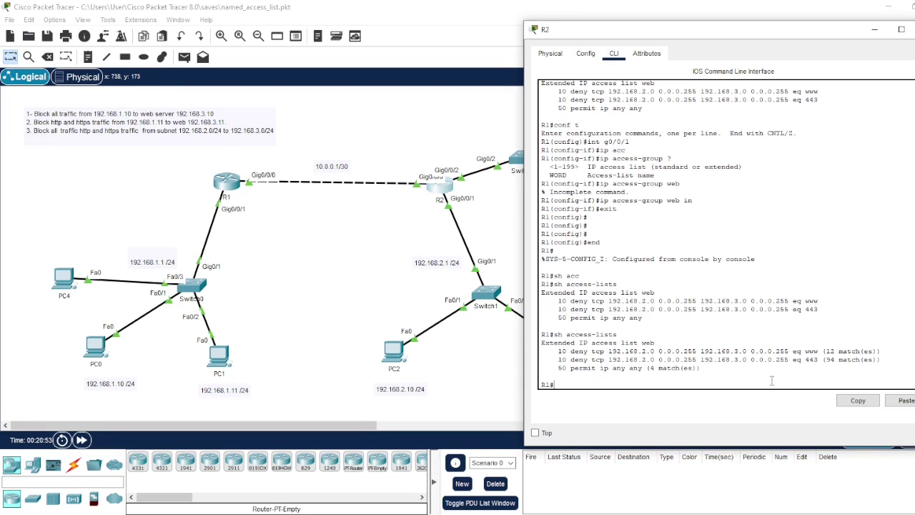
left_click_drag(881, 359, 818, 362)
triple_click(819, 361)
left_click(828, 358)
left_click(392, 353)
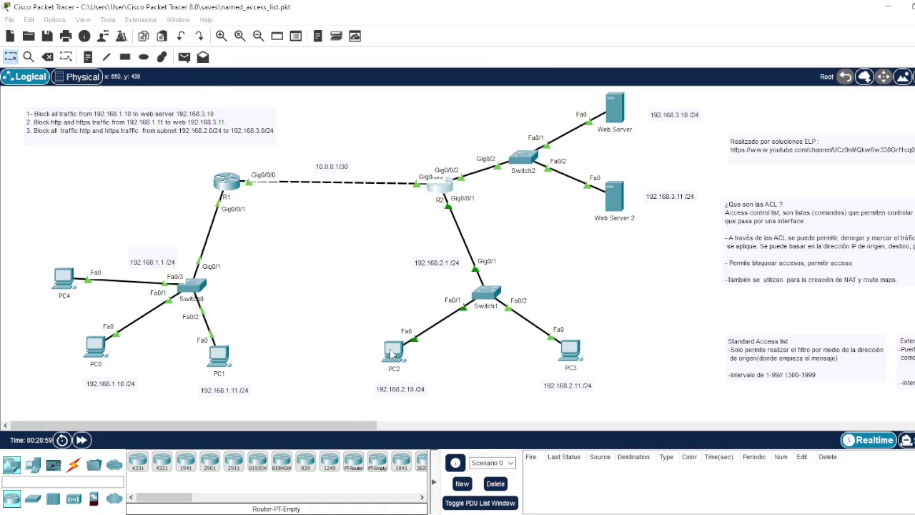
left_click(392, 353)
left_click(161, 103)
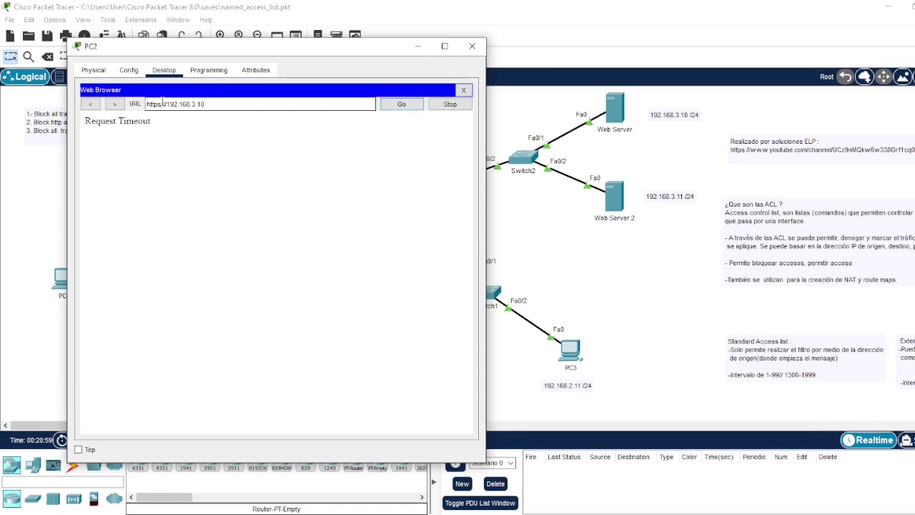
key("BackSpace")
left_click(399, 103)
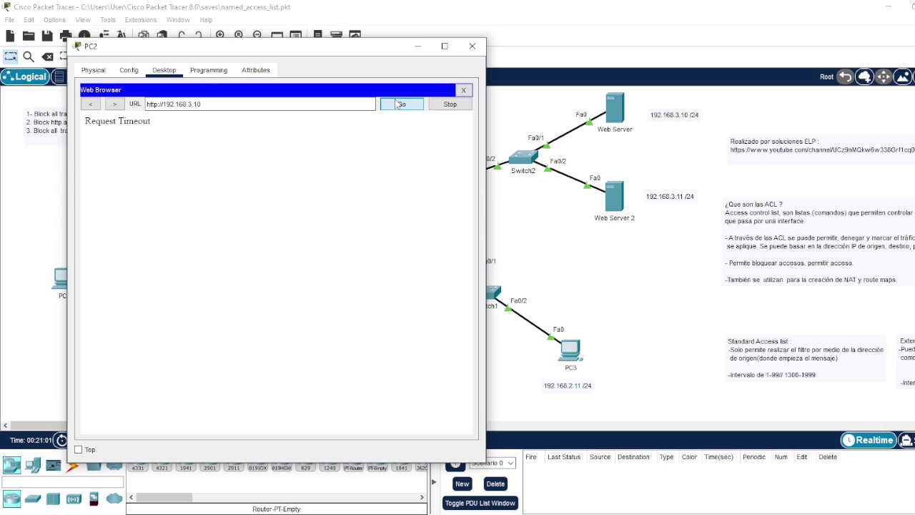
left_click(471, 46)
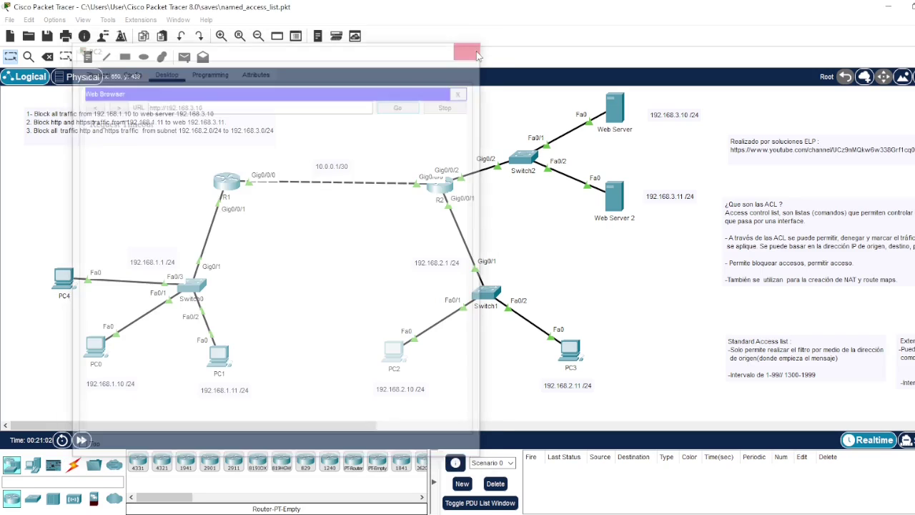
Repeat sh access-lists on R2 to check the match count of the www deny entry after the repeated HTTP request
left_click(445, 187)
key("Up")
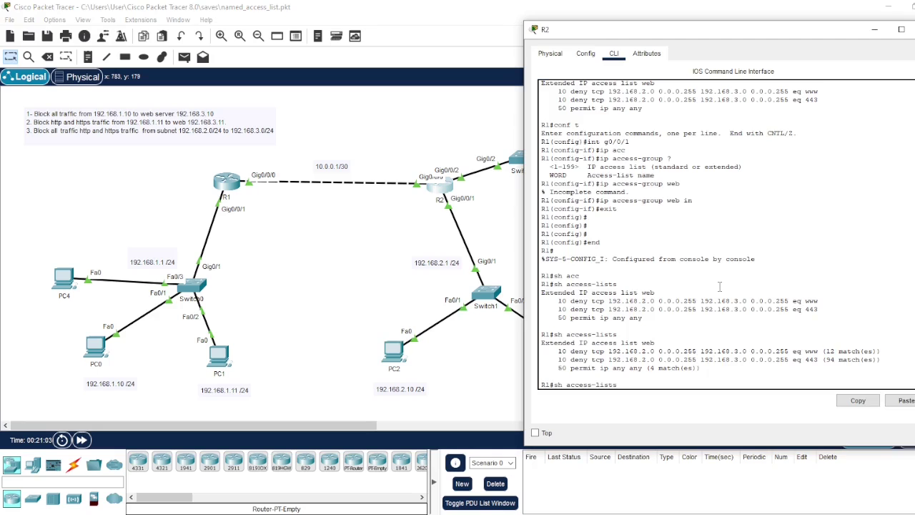
key("Return")
double_click(832, 359)
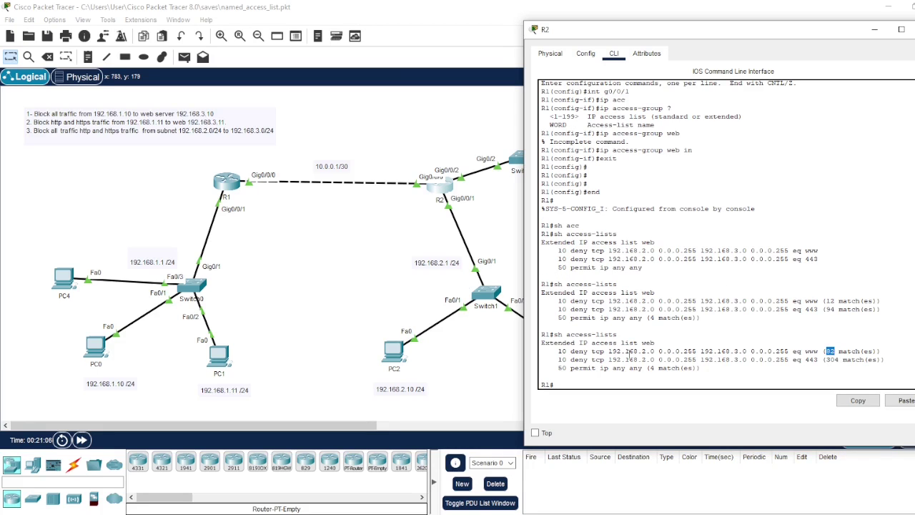
Send simple PDUs from PC2 to Web Server 2 and from PC2 to PC1, and clear the PDU list
left_click(346, 184)
key("p")
left_click(386, 349)
left_click(614, 195)
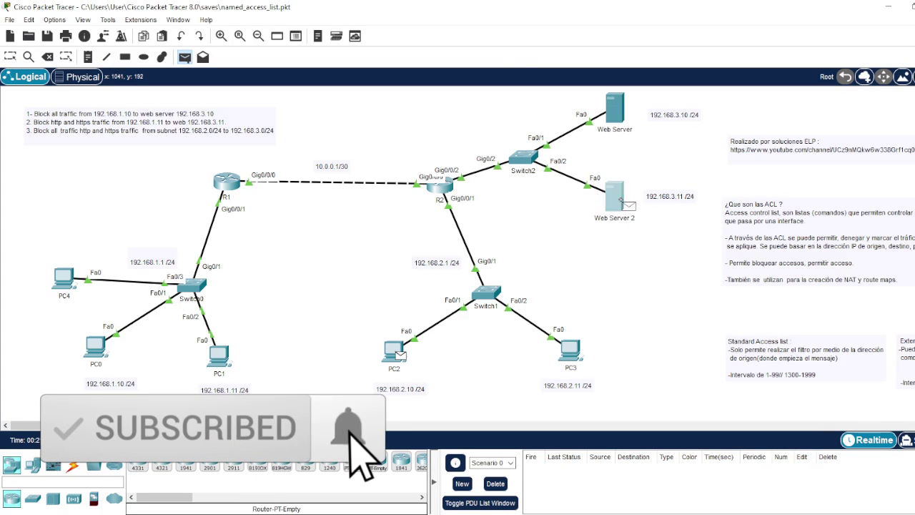
left_click(184, 59)
left_click(393, 351)
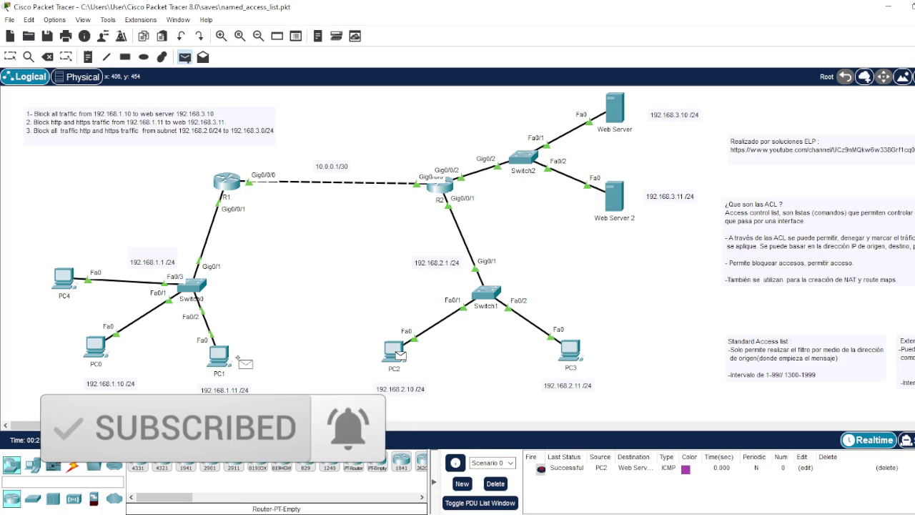
left_click(219, 356)
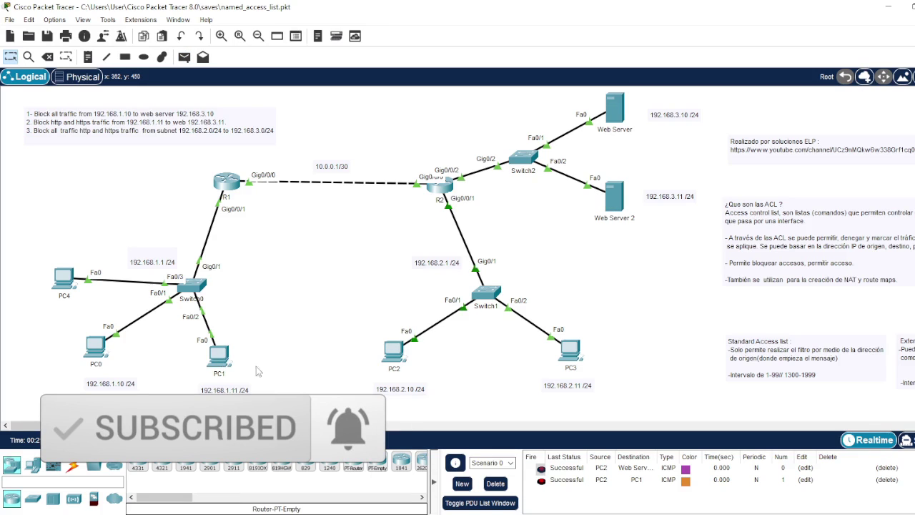
left_click(495, 484)
Test connectivity between the LANs with simple PDUs from PC3 to PC1 and from PC2 to PC4
left_click(184, 58)
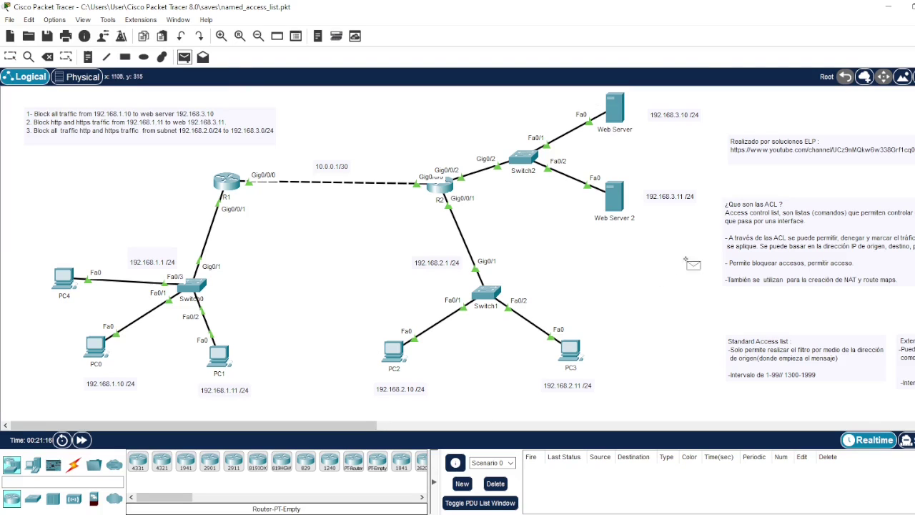
left_click(570, 351)
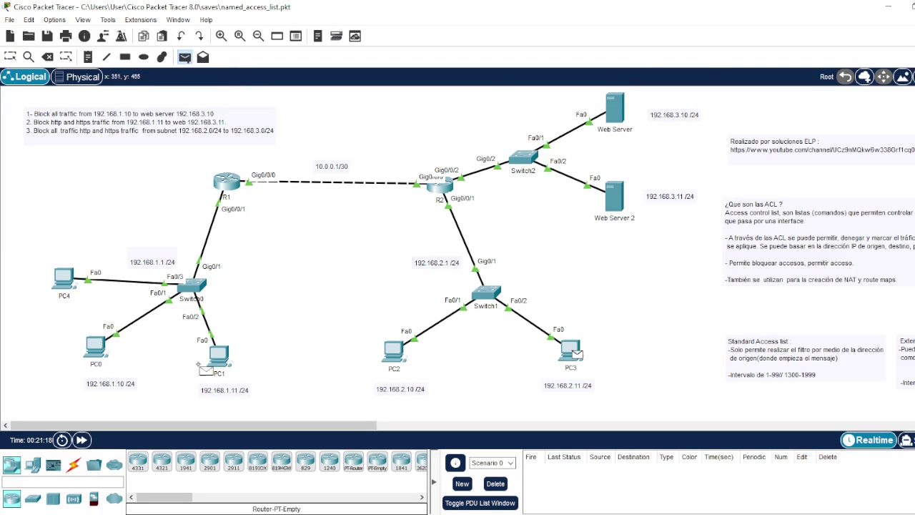
left_click(219, 354)
left_click(184, 57)
left_click(394, 351)
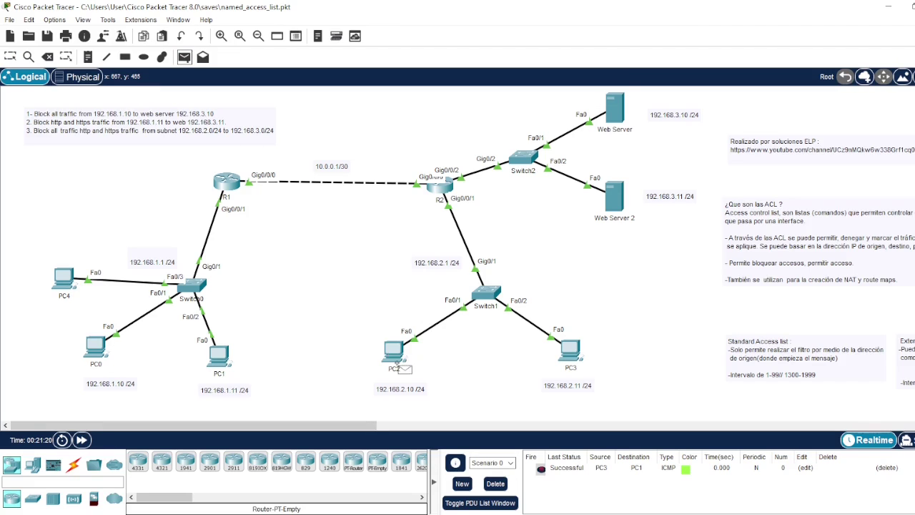
left_click(63, 279)
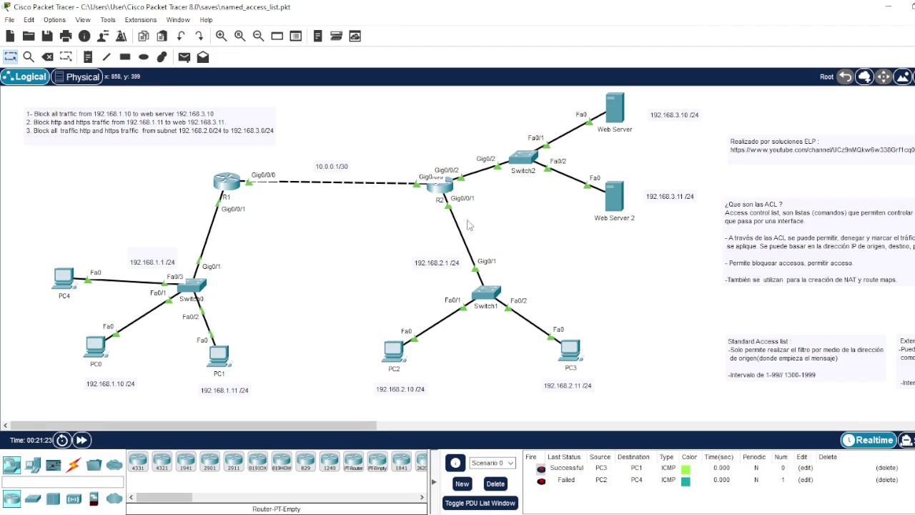
Resend the simple PDU from PC2 to PC4, and clear the scenario's PDU list
left_click(183, 57)
left_click(394, 350)
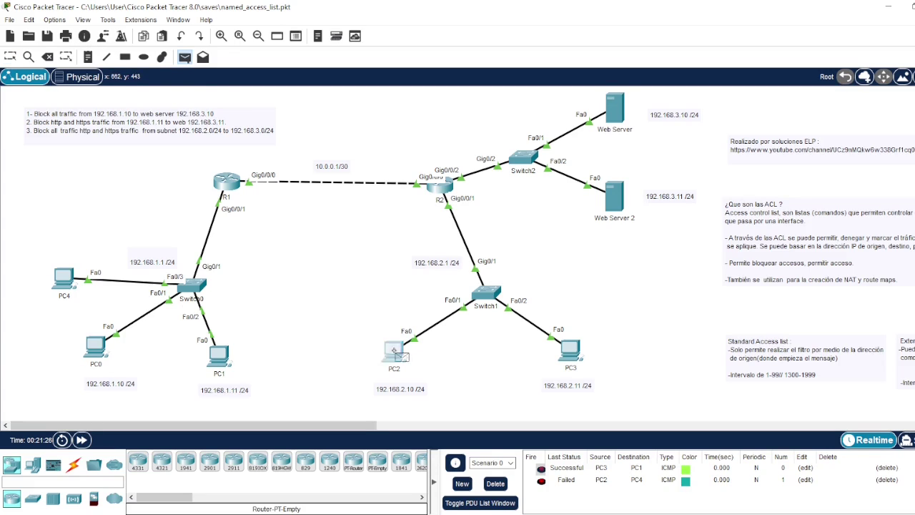
left_click(64, 279)
left_click(503, 489)
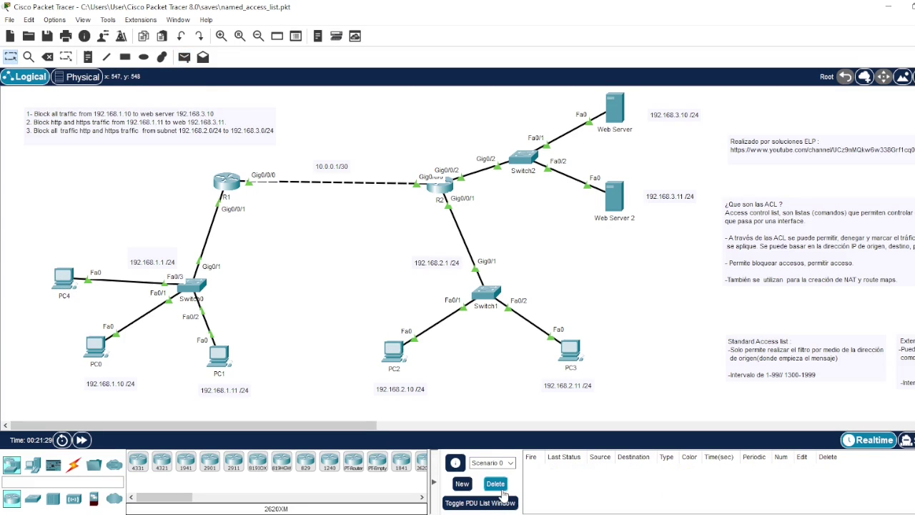